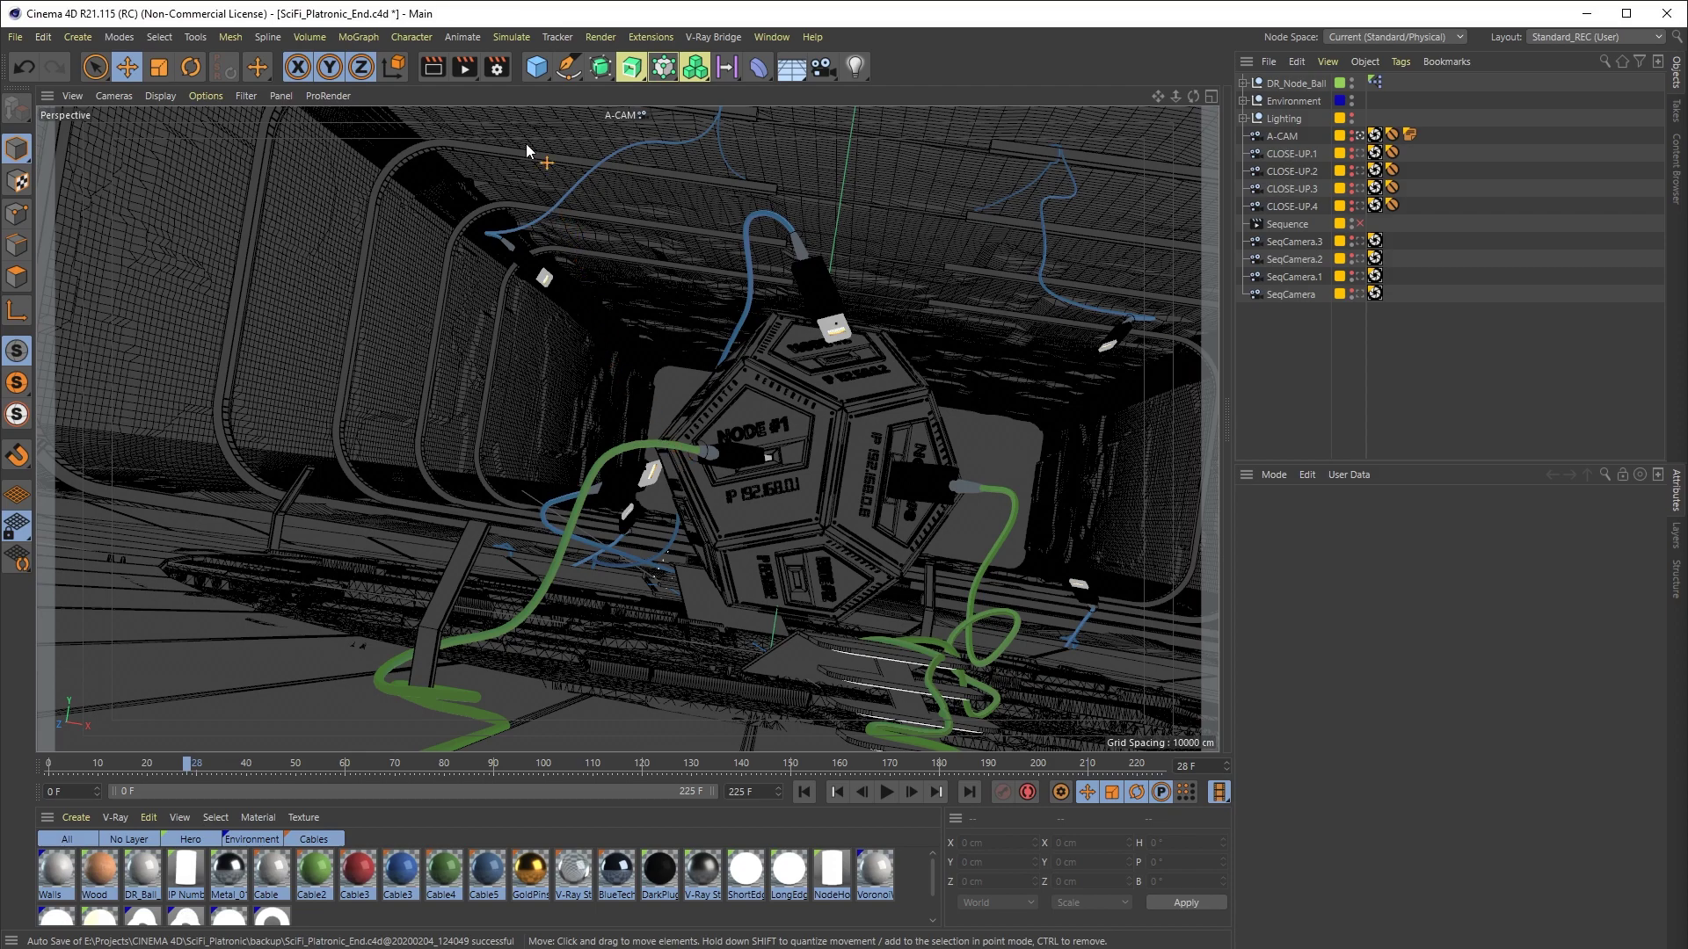
Add a new render setting, make it active and set its renderer to V-Ray Bridge.
click(498, 68)
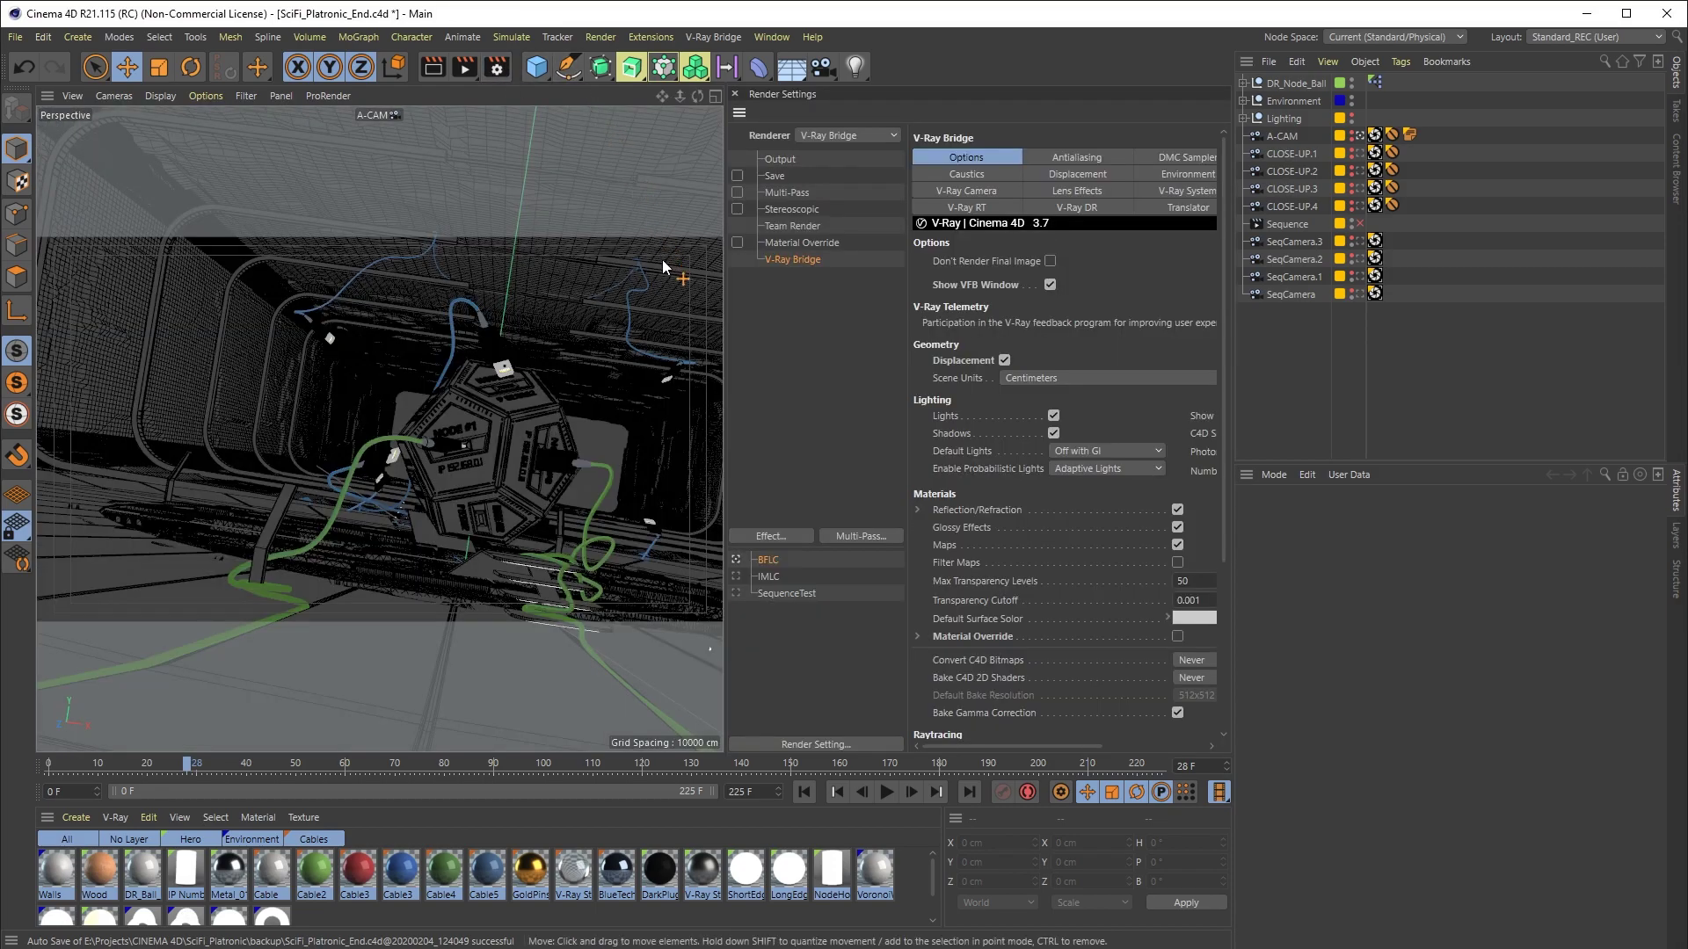
click(886, 744)
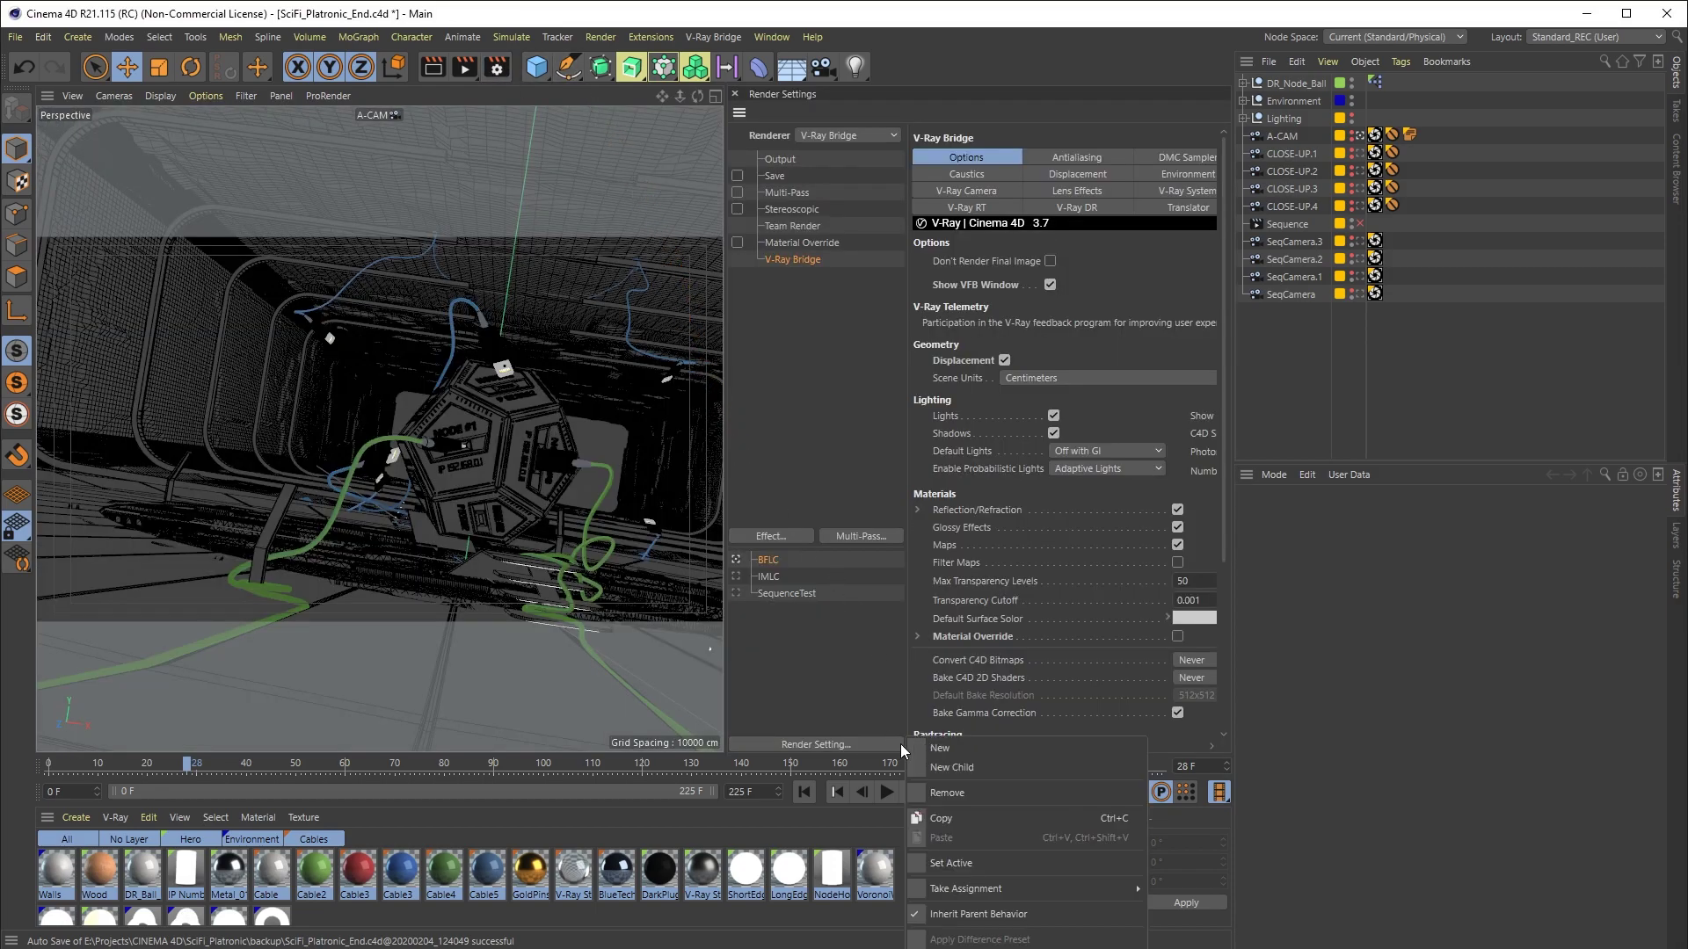
click(1036, 747)
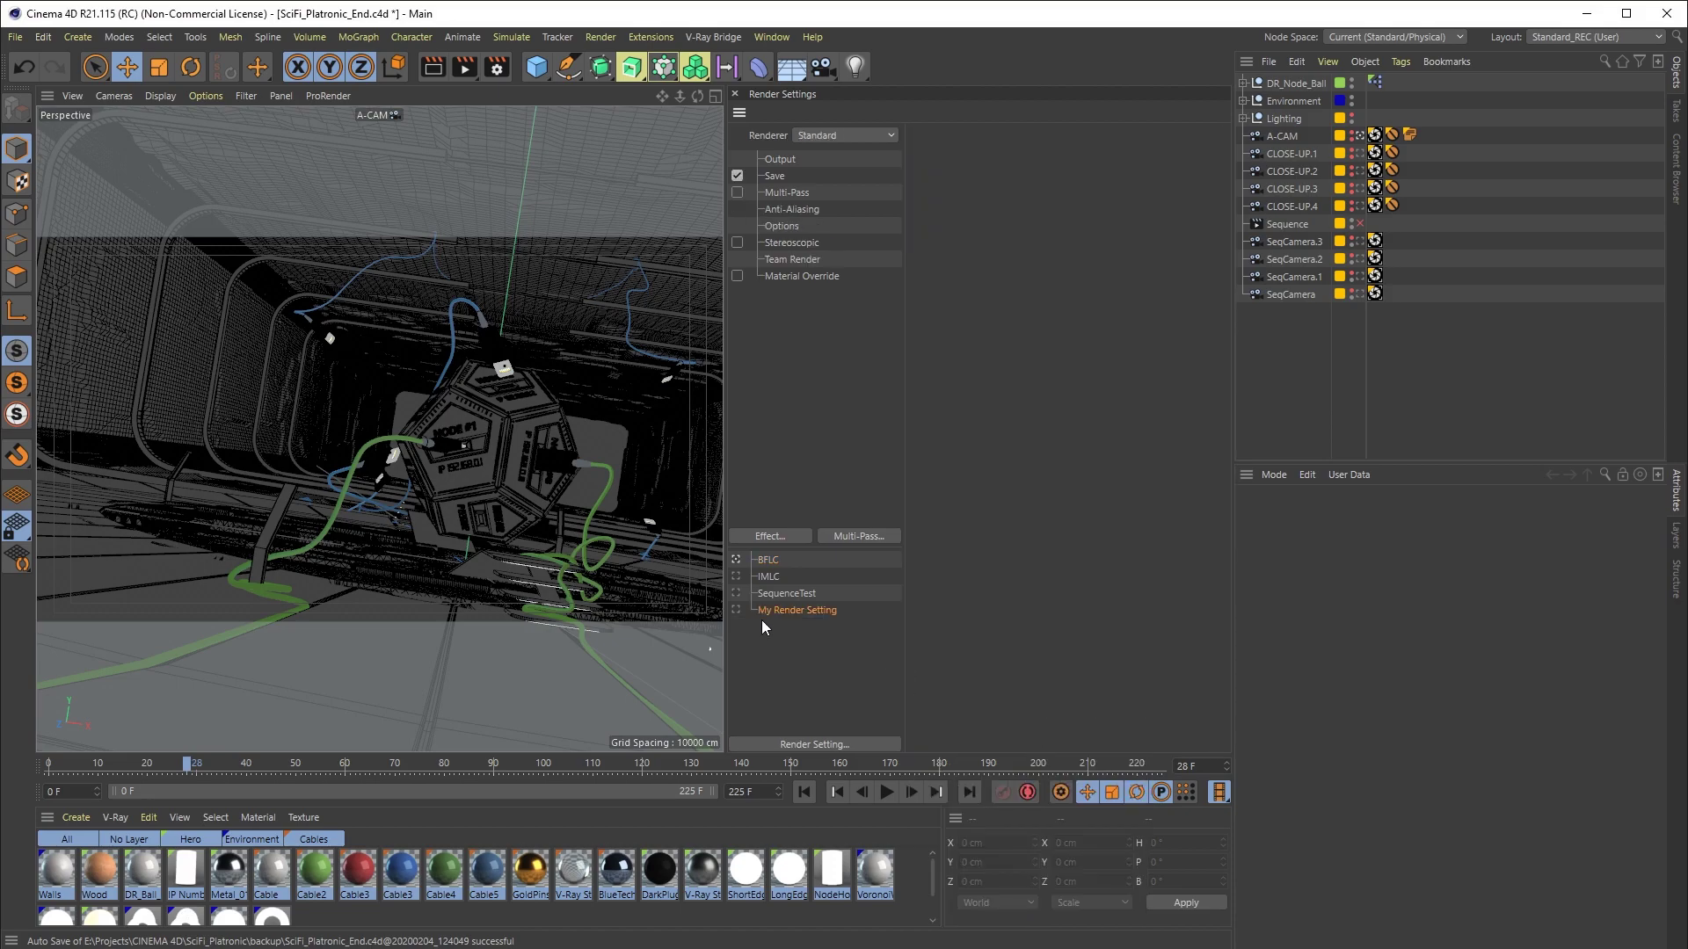
click(779, 159)
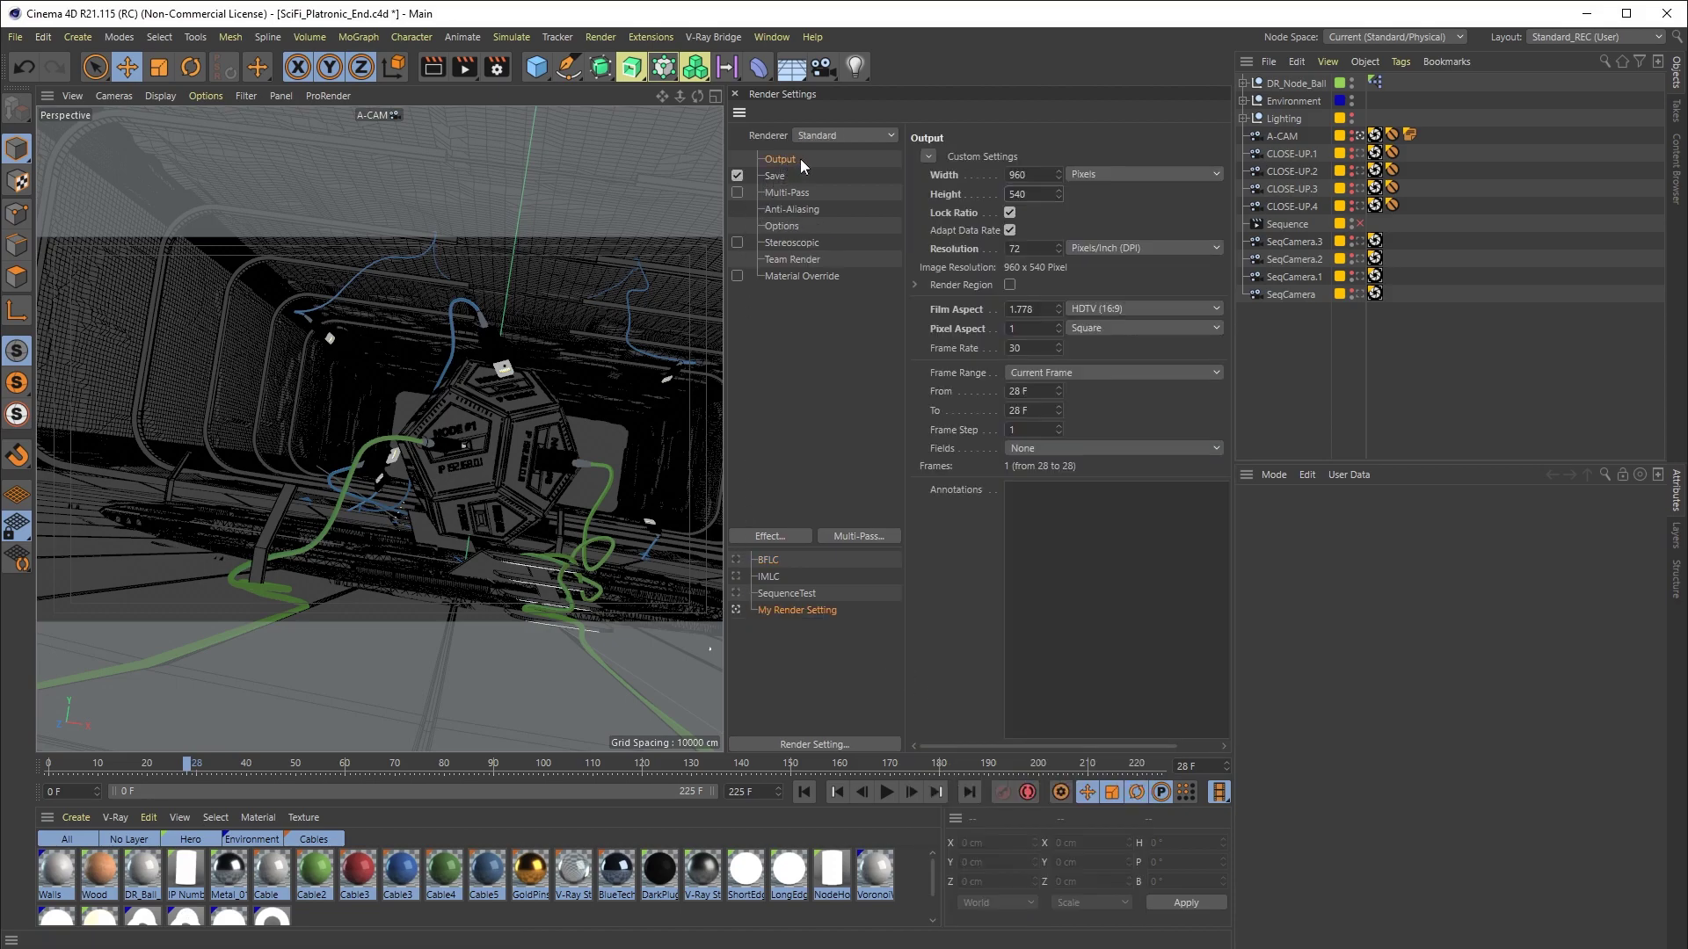
click(876, 137)
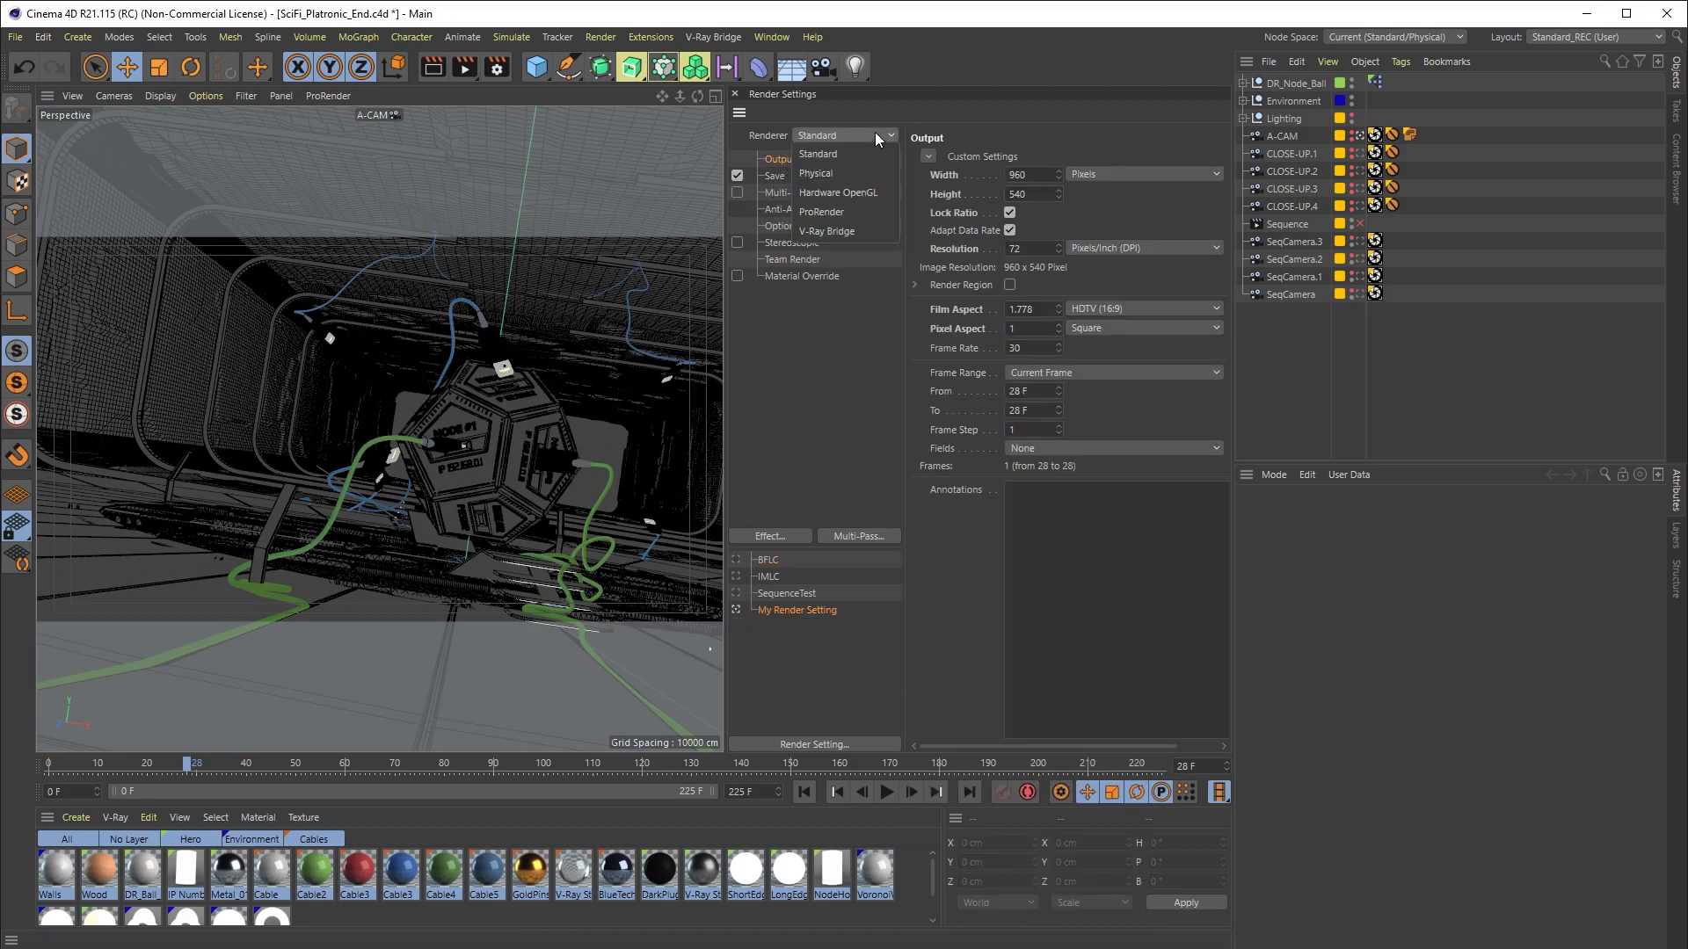
click(874, 230)
click(803, 260)
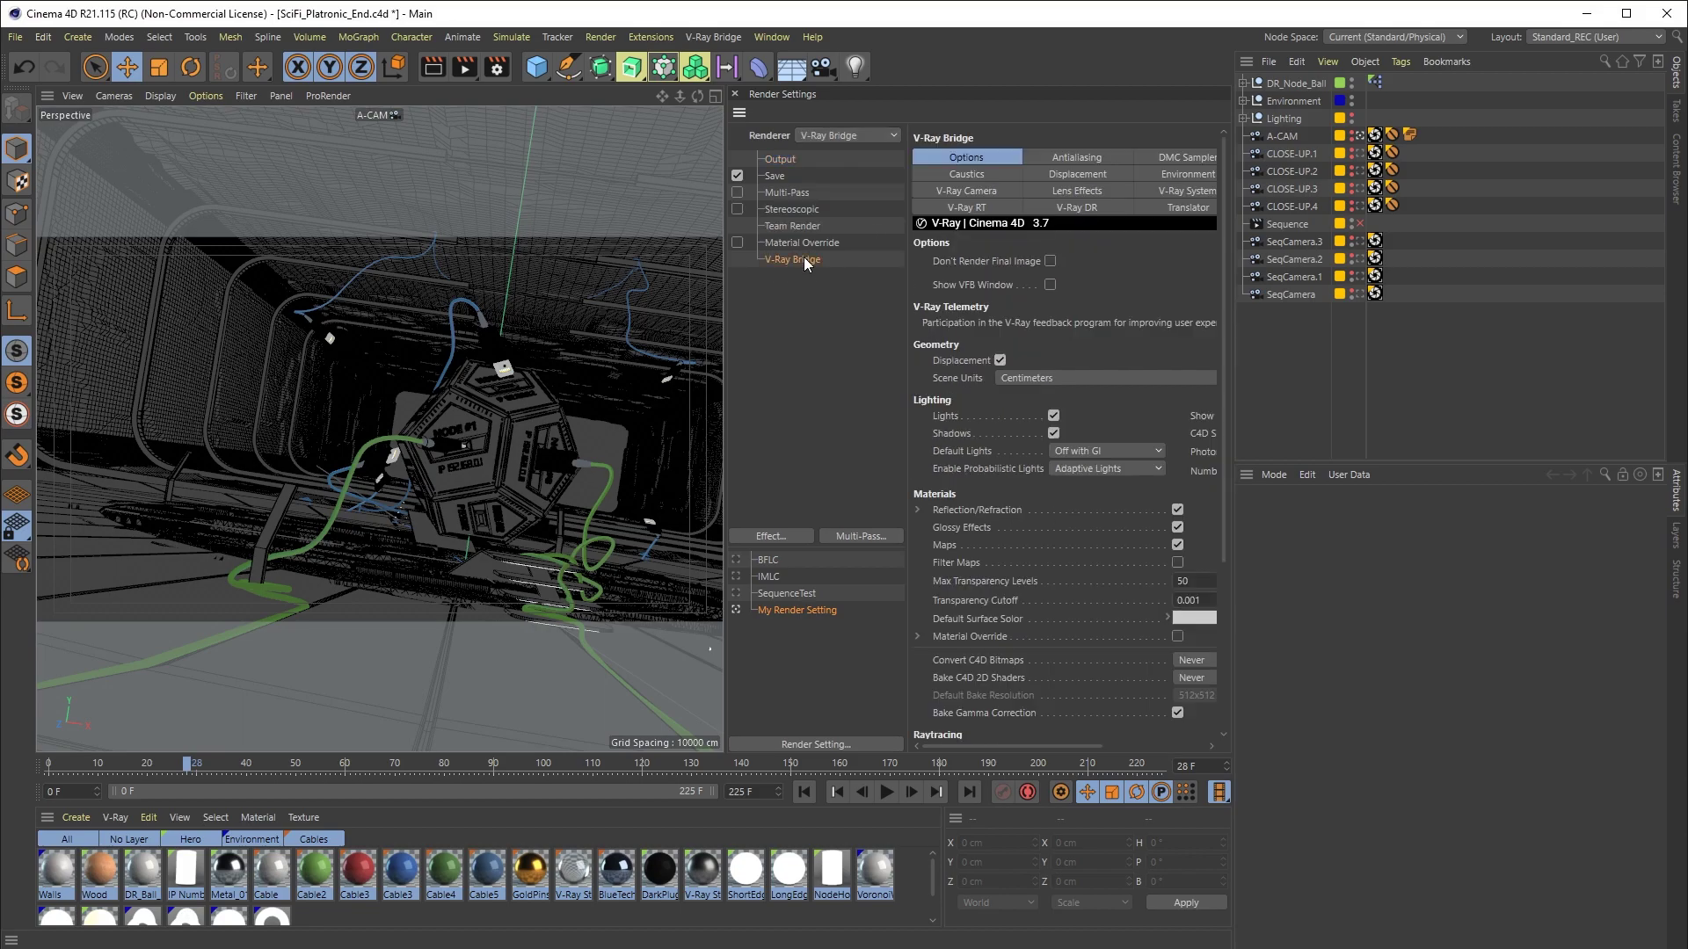
Enable Show VFB Window and Print Info to Console in the V-Ray Bridge options.
click(1050, 285)
drag(1228, 234, 1233, 492)
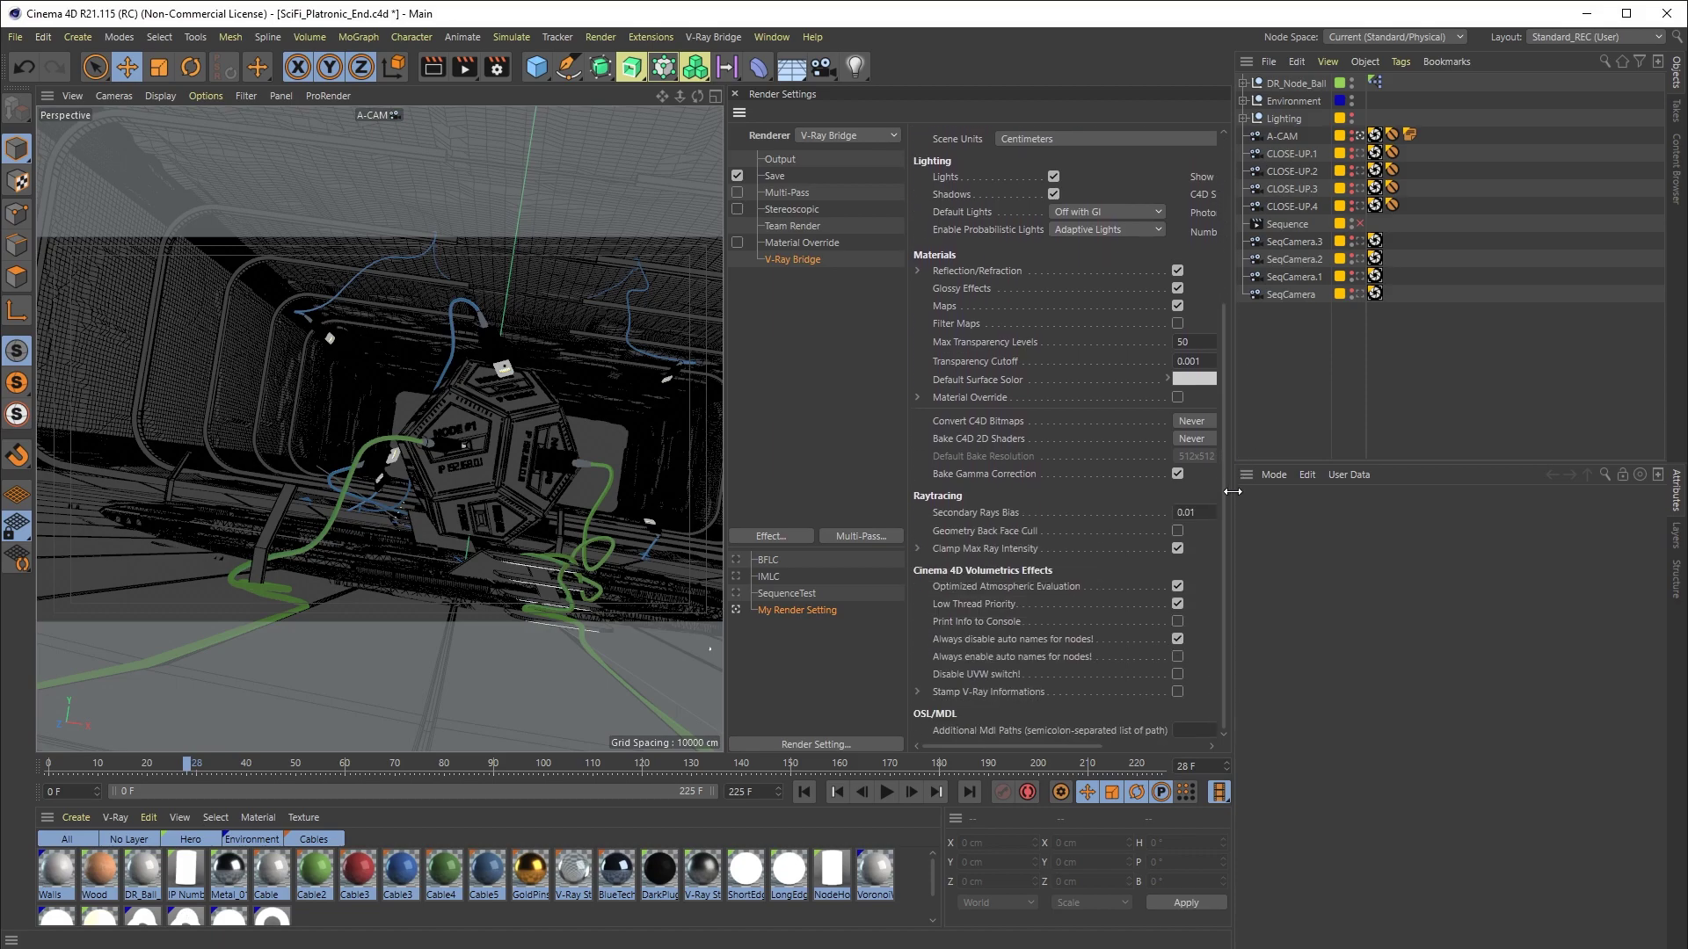
click(1178, 623)
drag(1226, 607, 1231, 352)
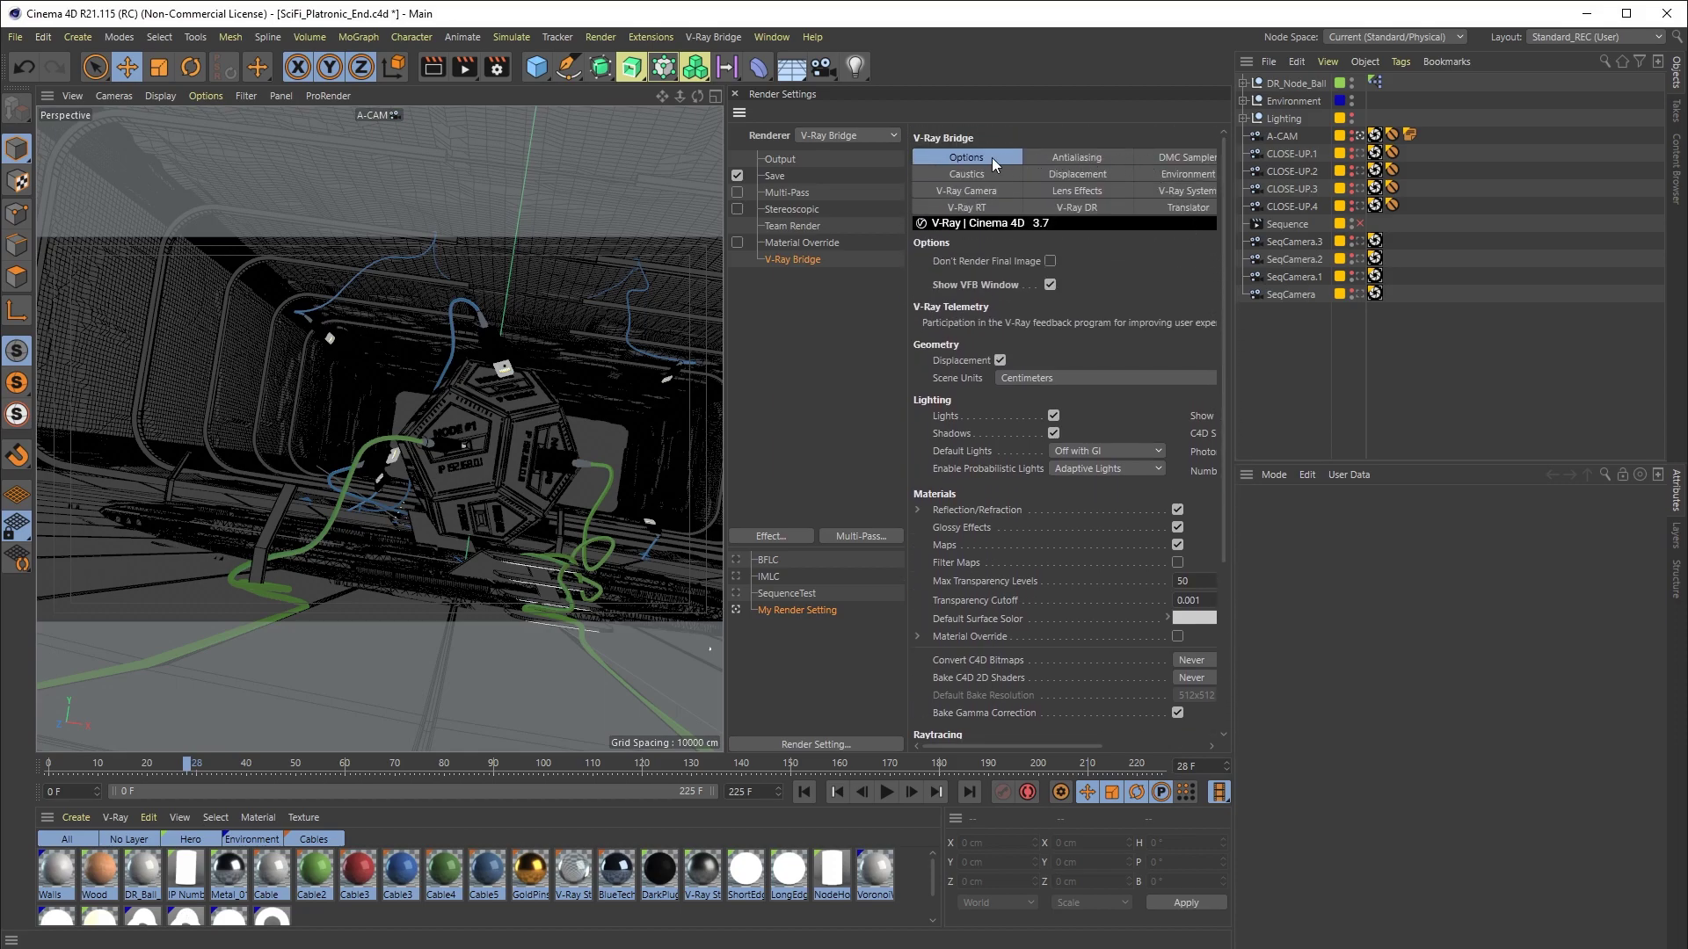
Enable distributed rendering in the V-Ray DR settings and assign IP 10.0.20.161 to Slave #1.
click(1031, 209)
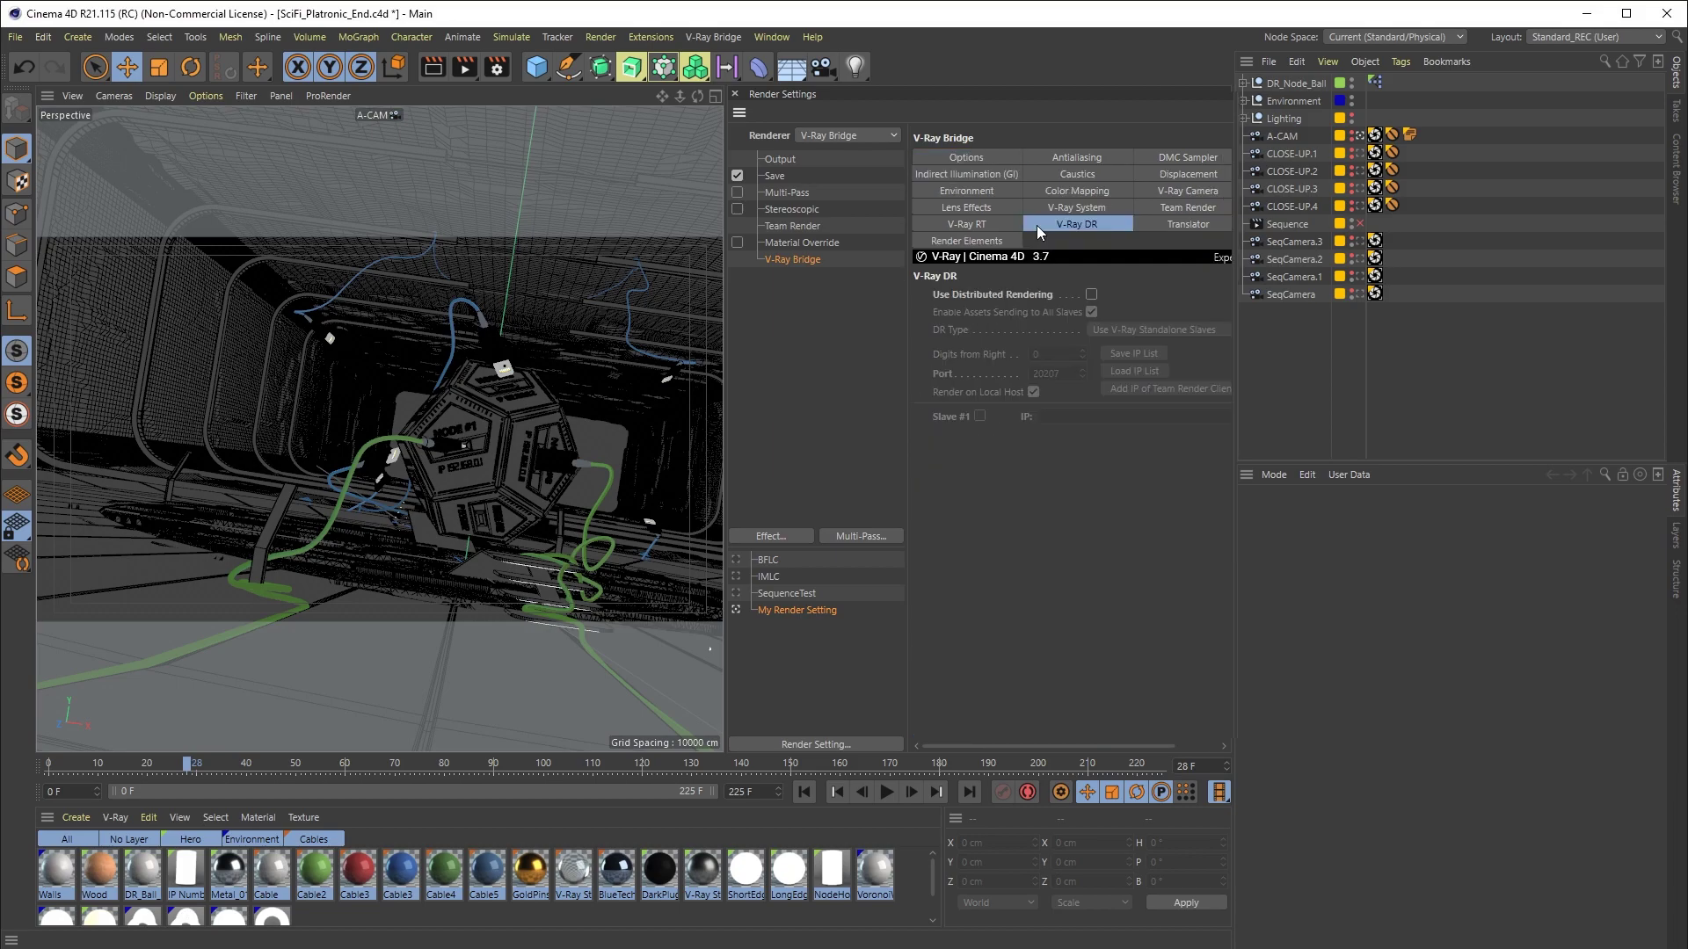
click(1093, 296)
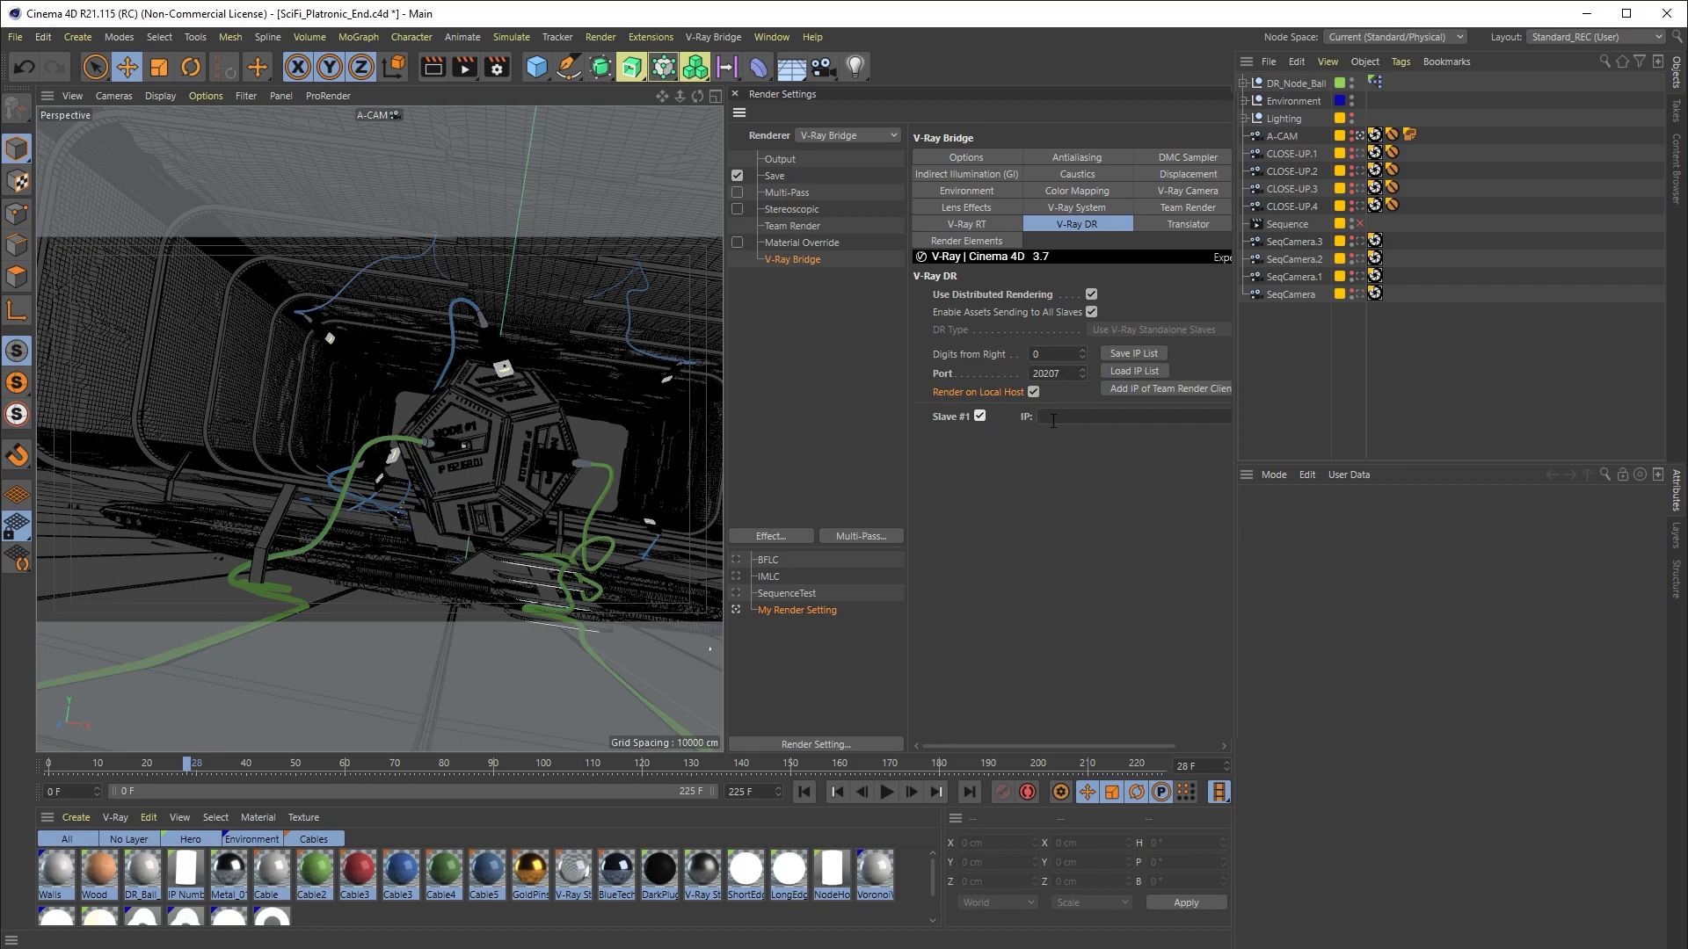
click(1053, 418)
Switch to Remote Desktop Connection and connect to 10.0.20.161, entering the account password.
key(super)
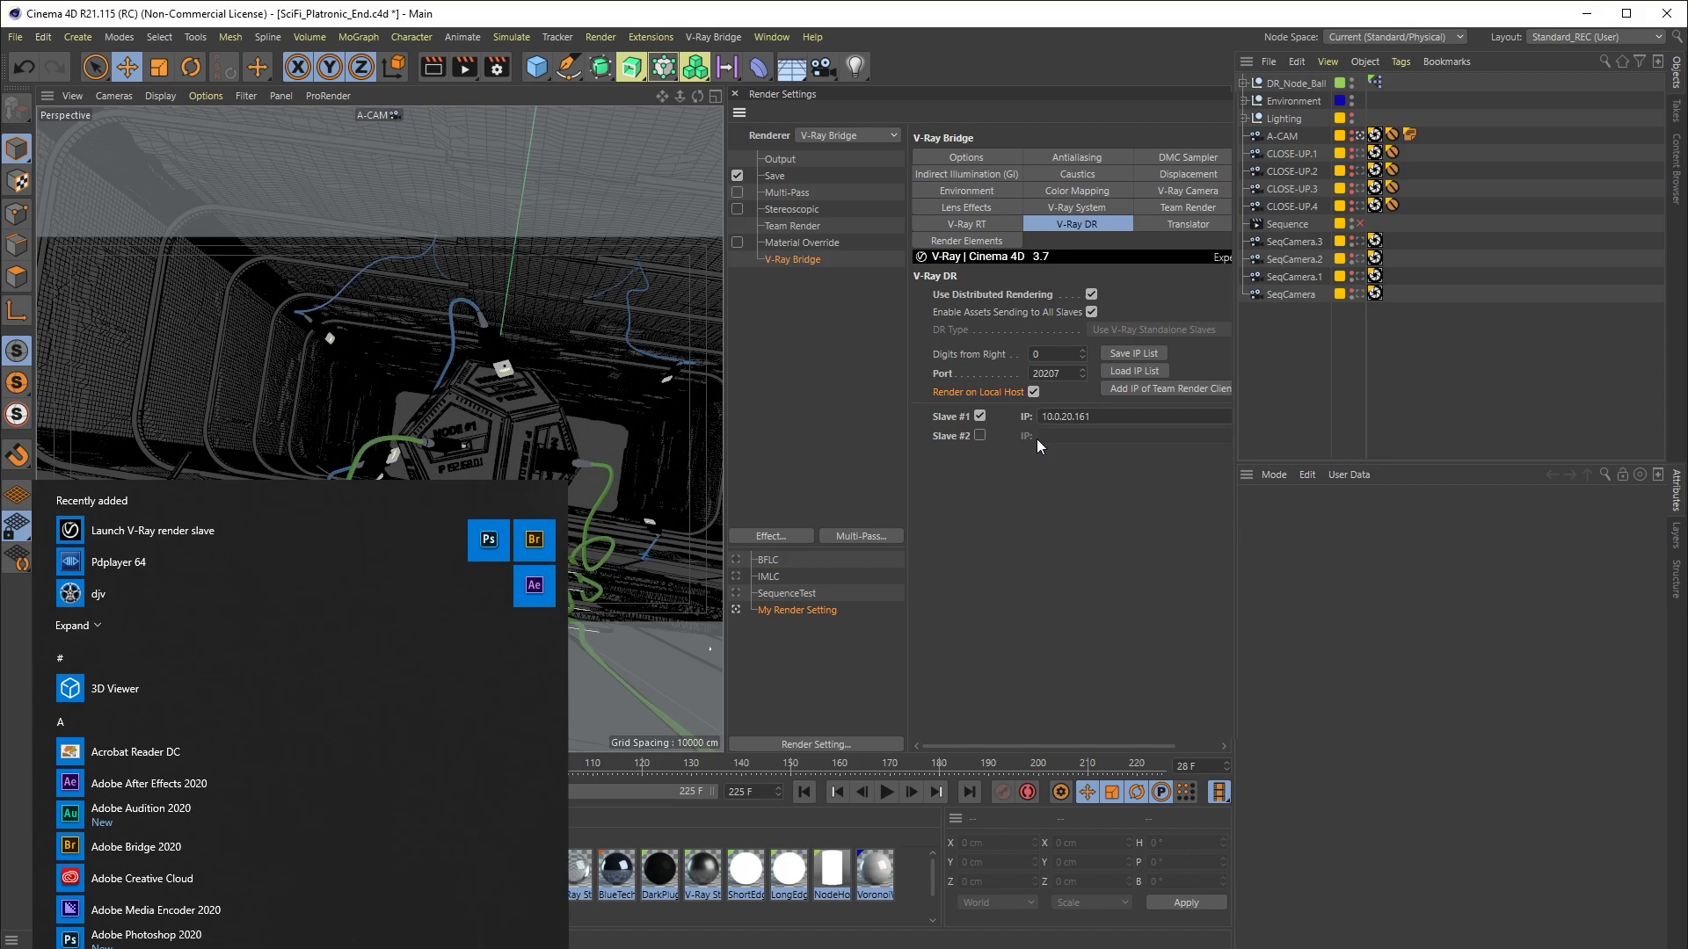
text(remote)
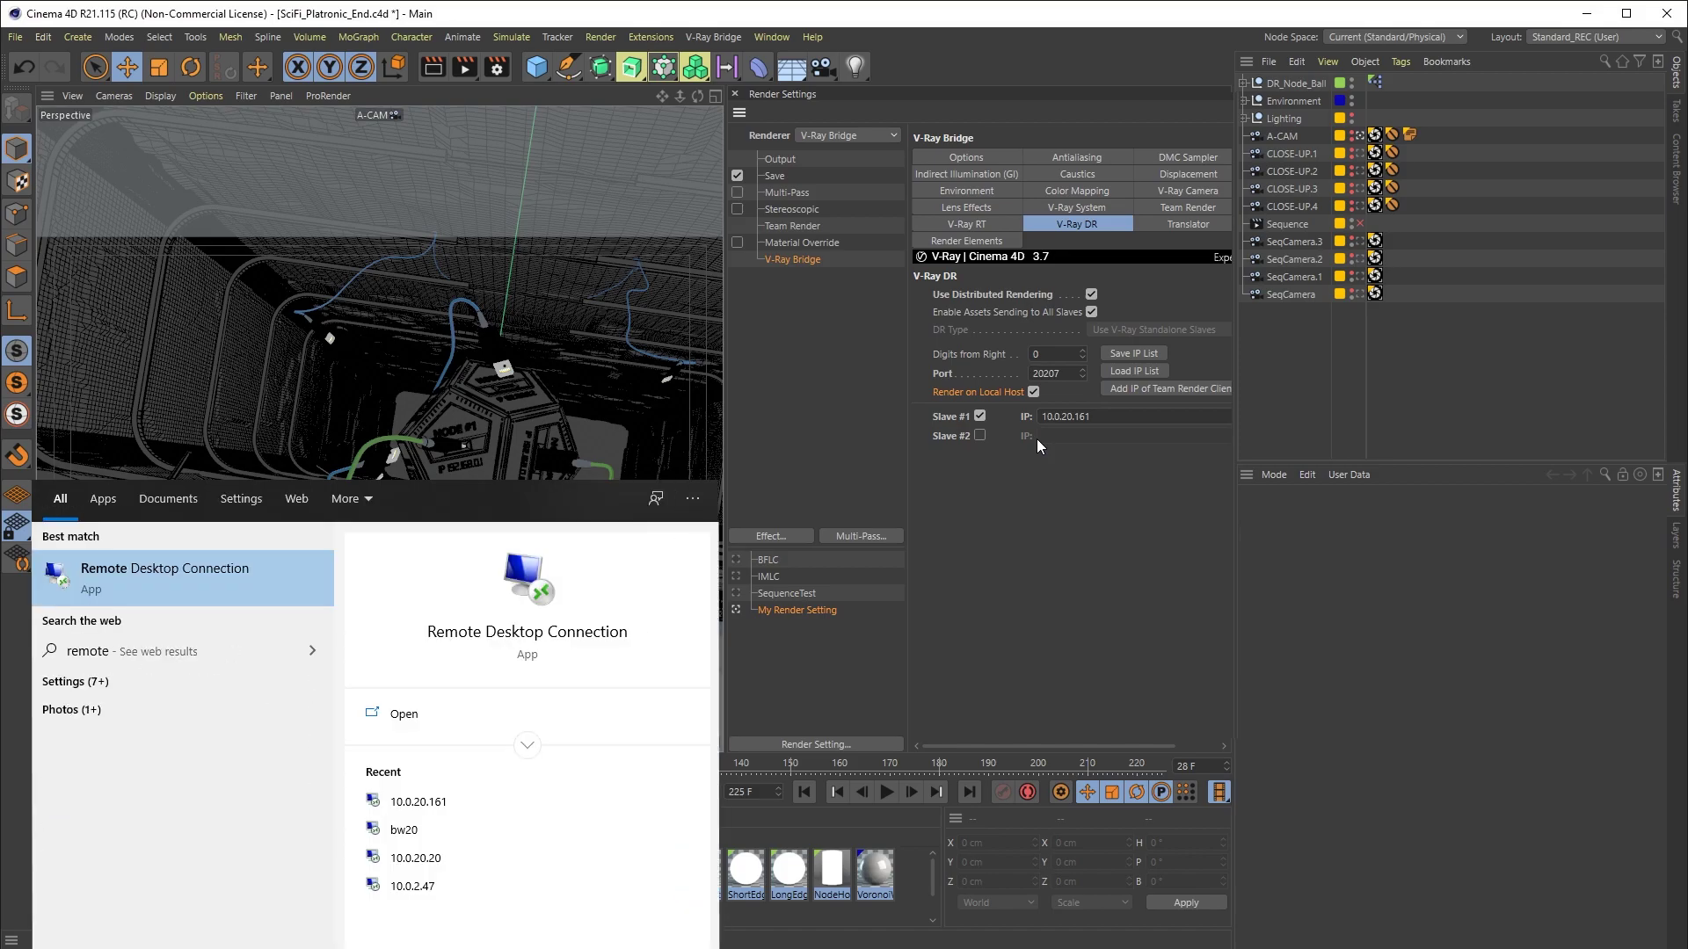
key(Return)
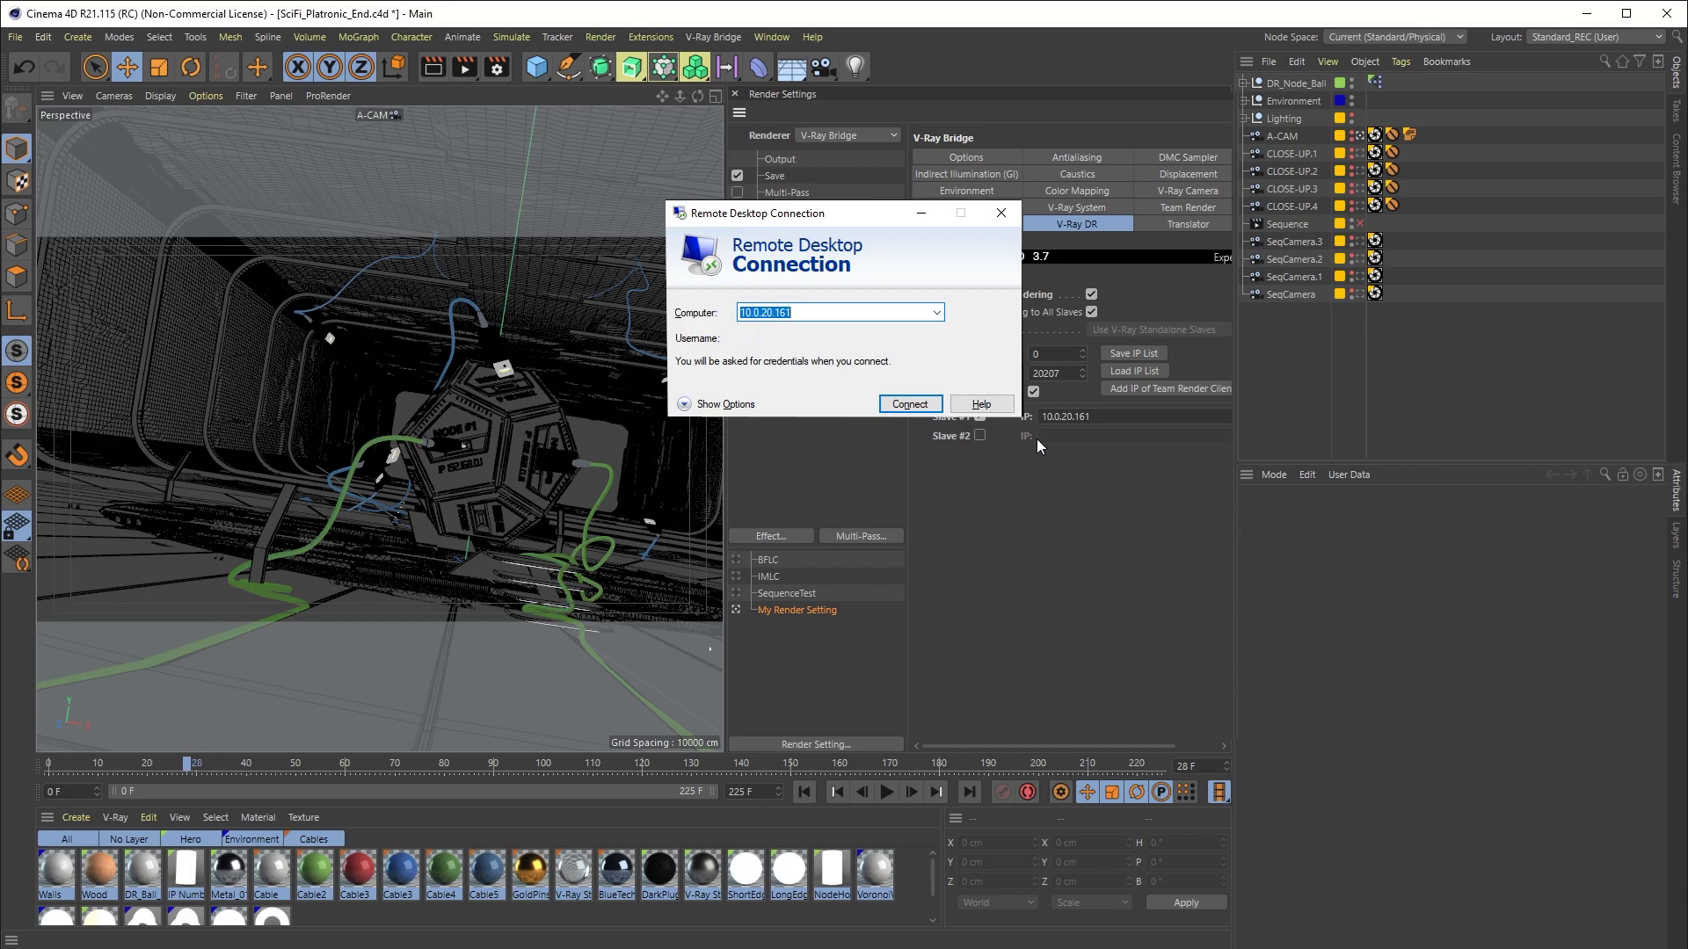
key(Return)
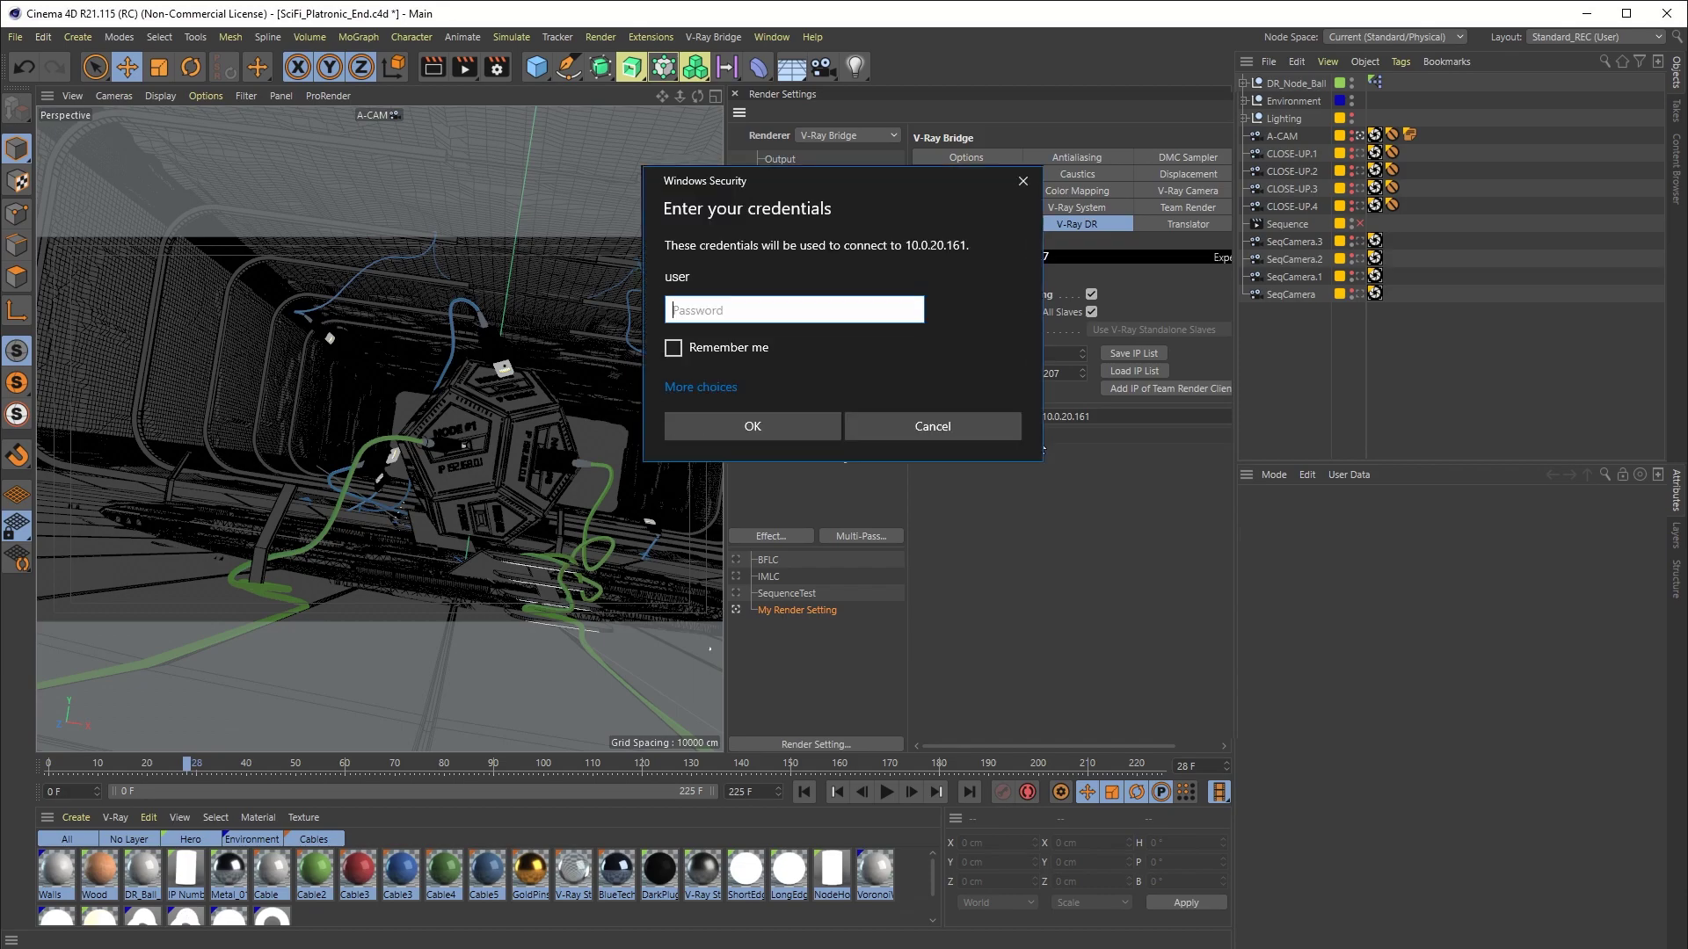
text(•••••)
key(Return)
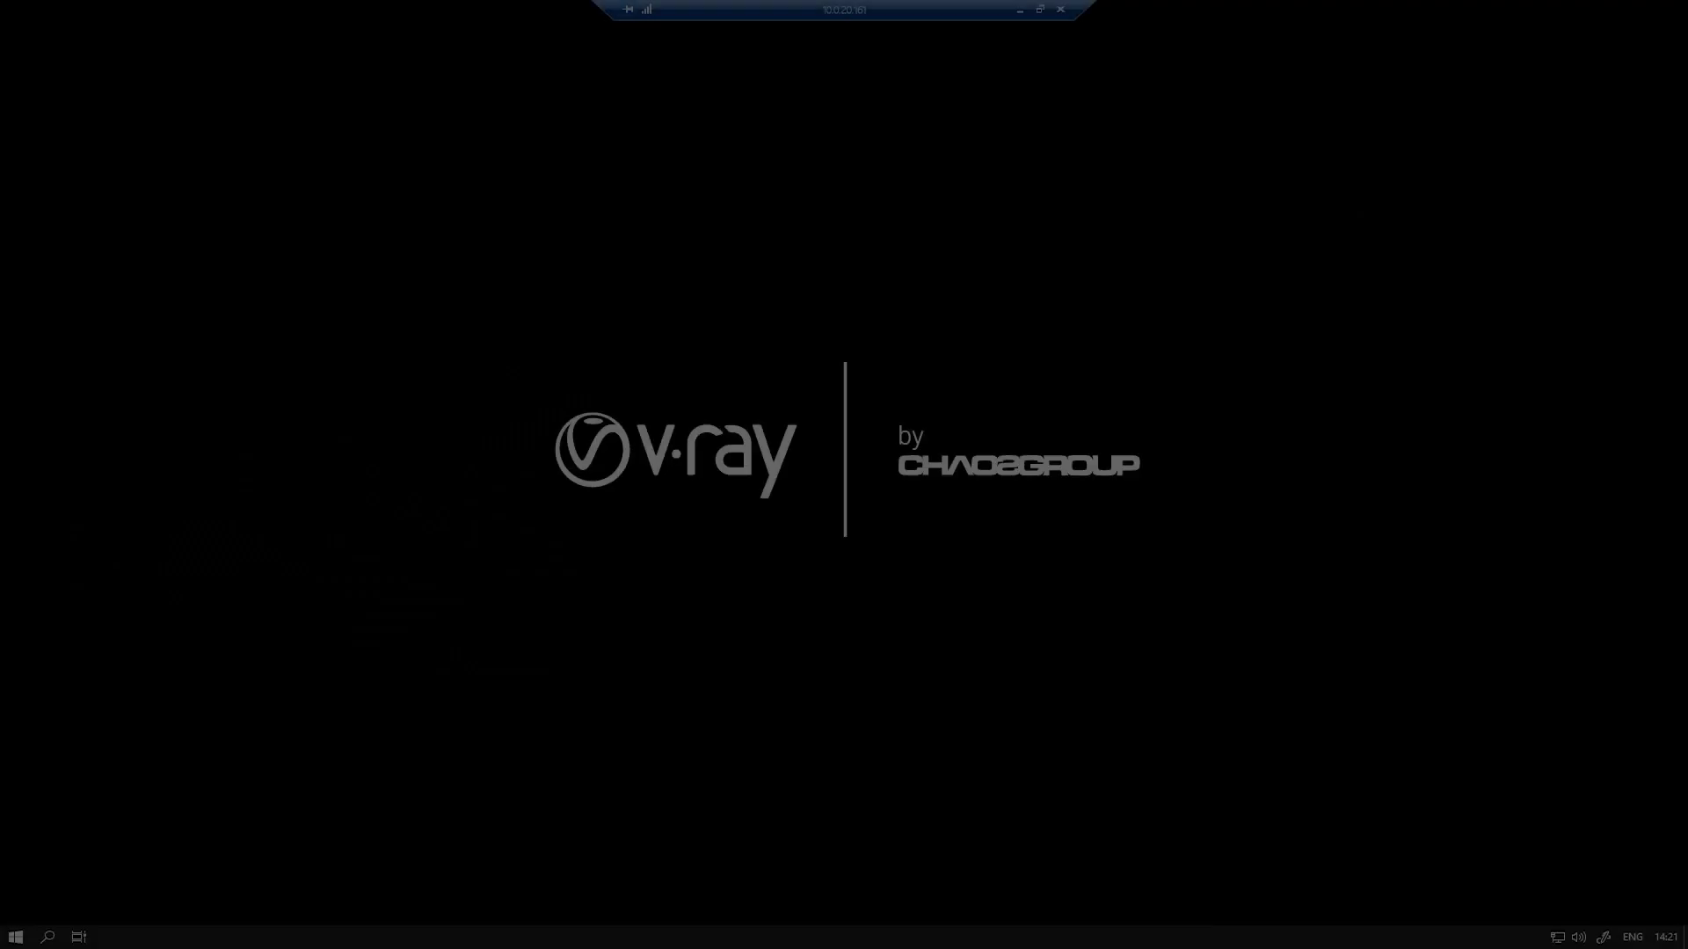
Launch the V-Ray for Cinema 4D render slave on the remote machine and check its port in the server mode line.
key(super)
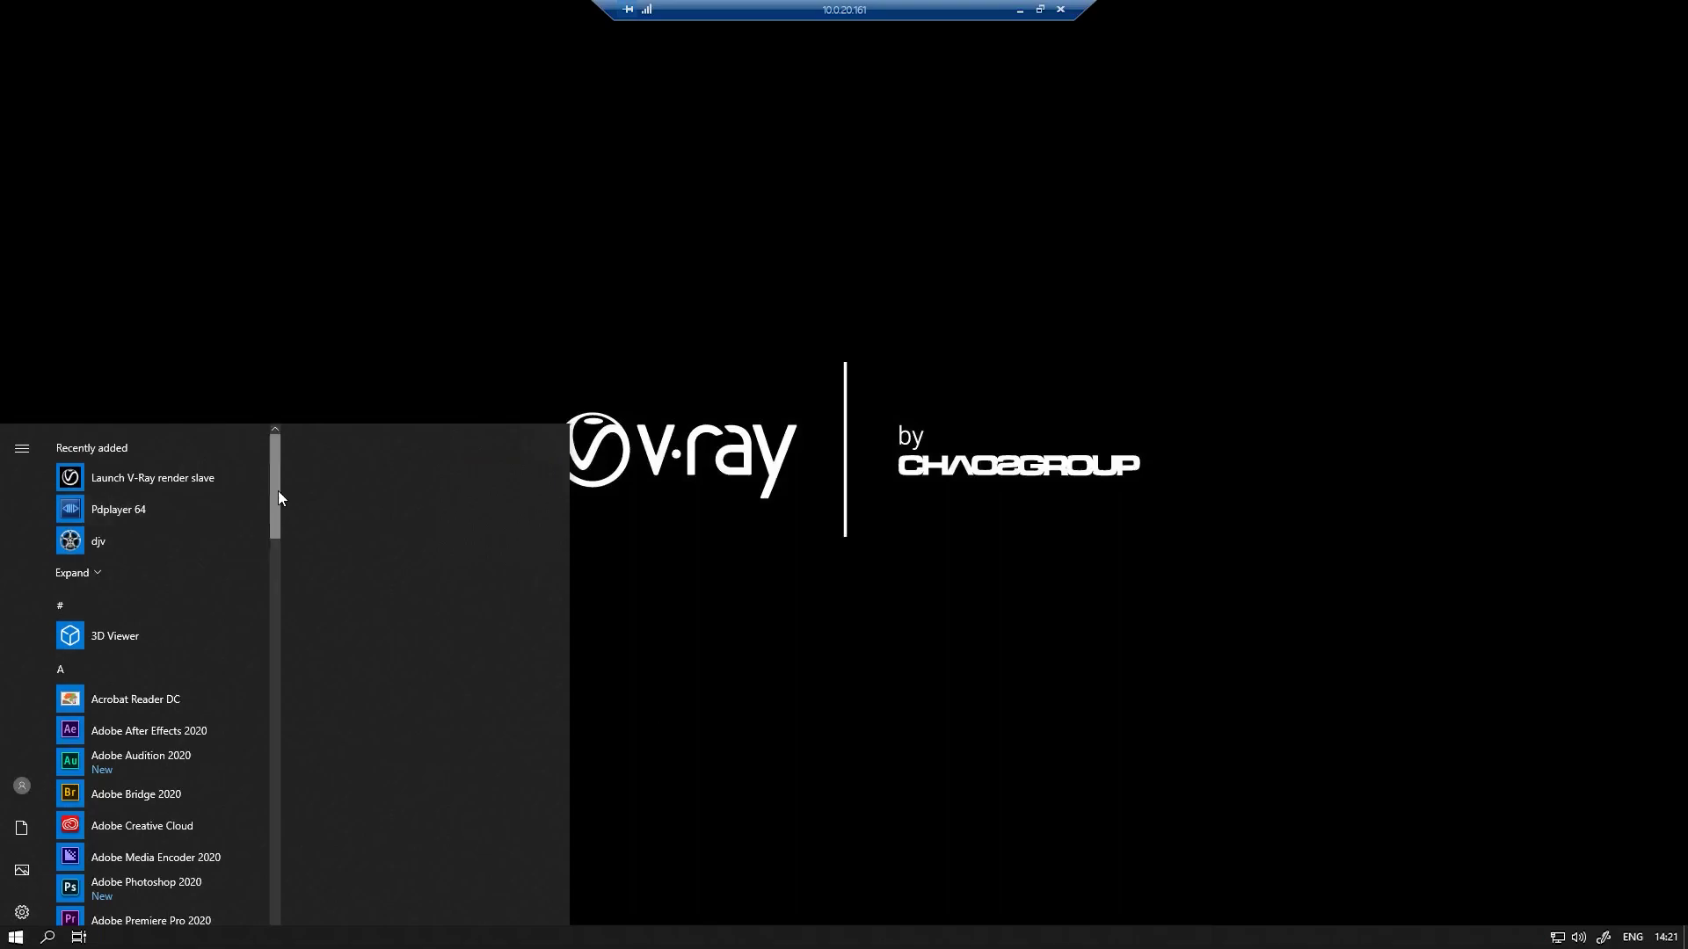
drag(278, 494, 261, 908)
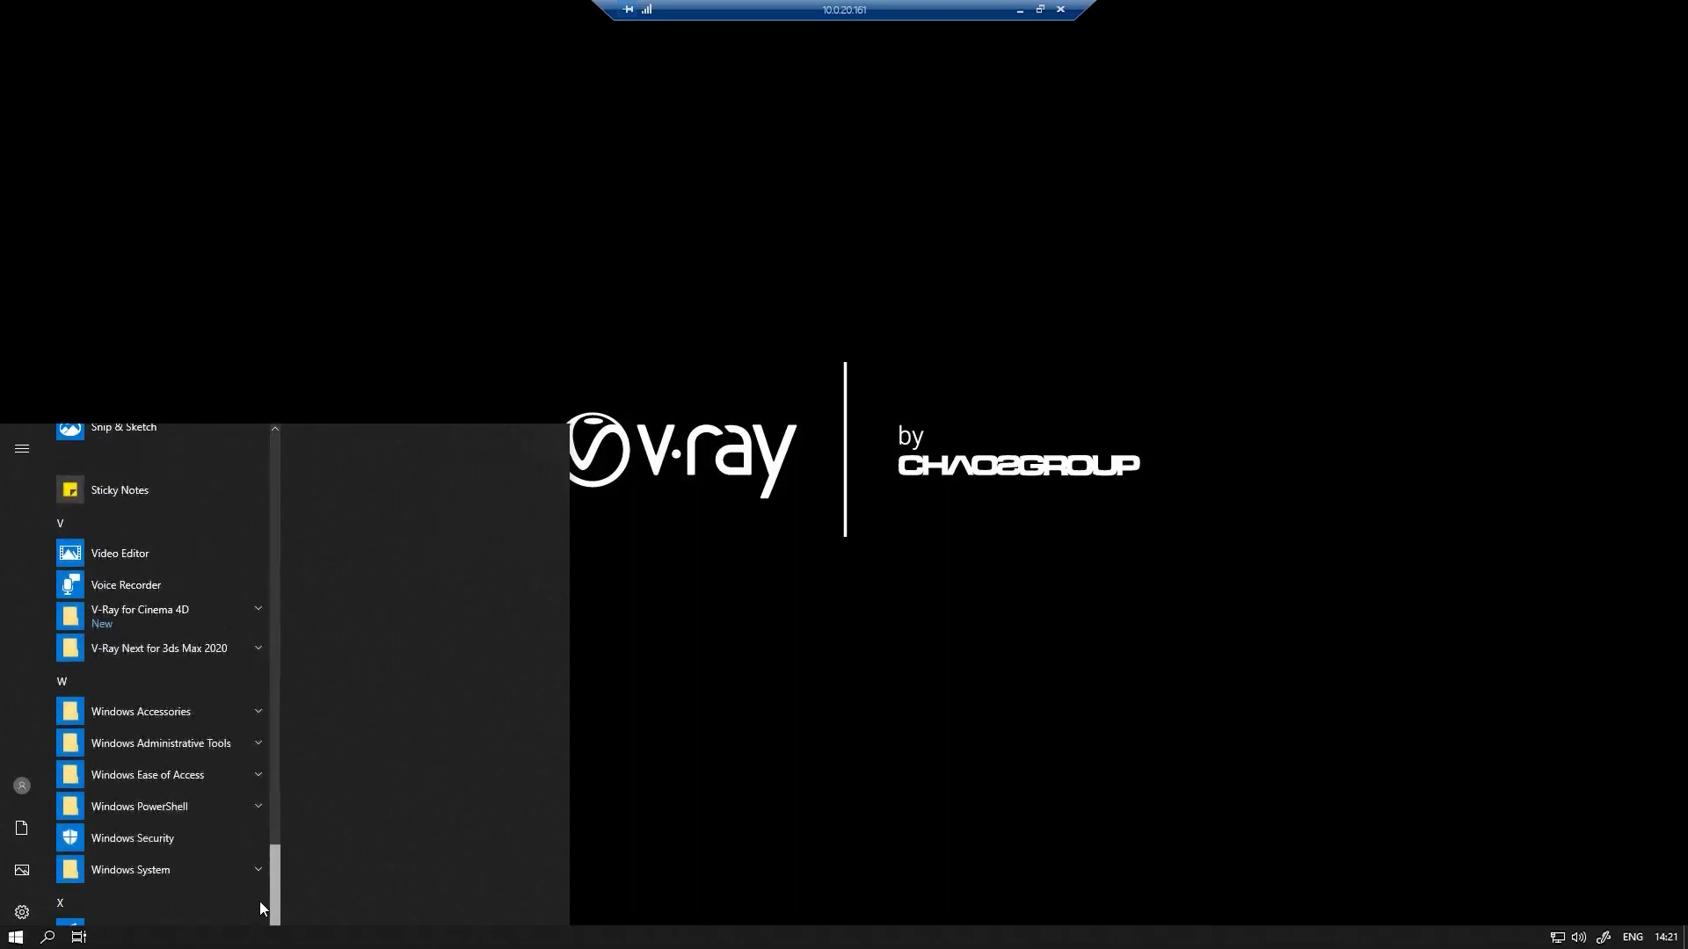
click(256, 625)
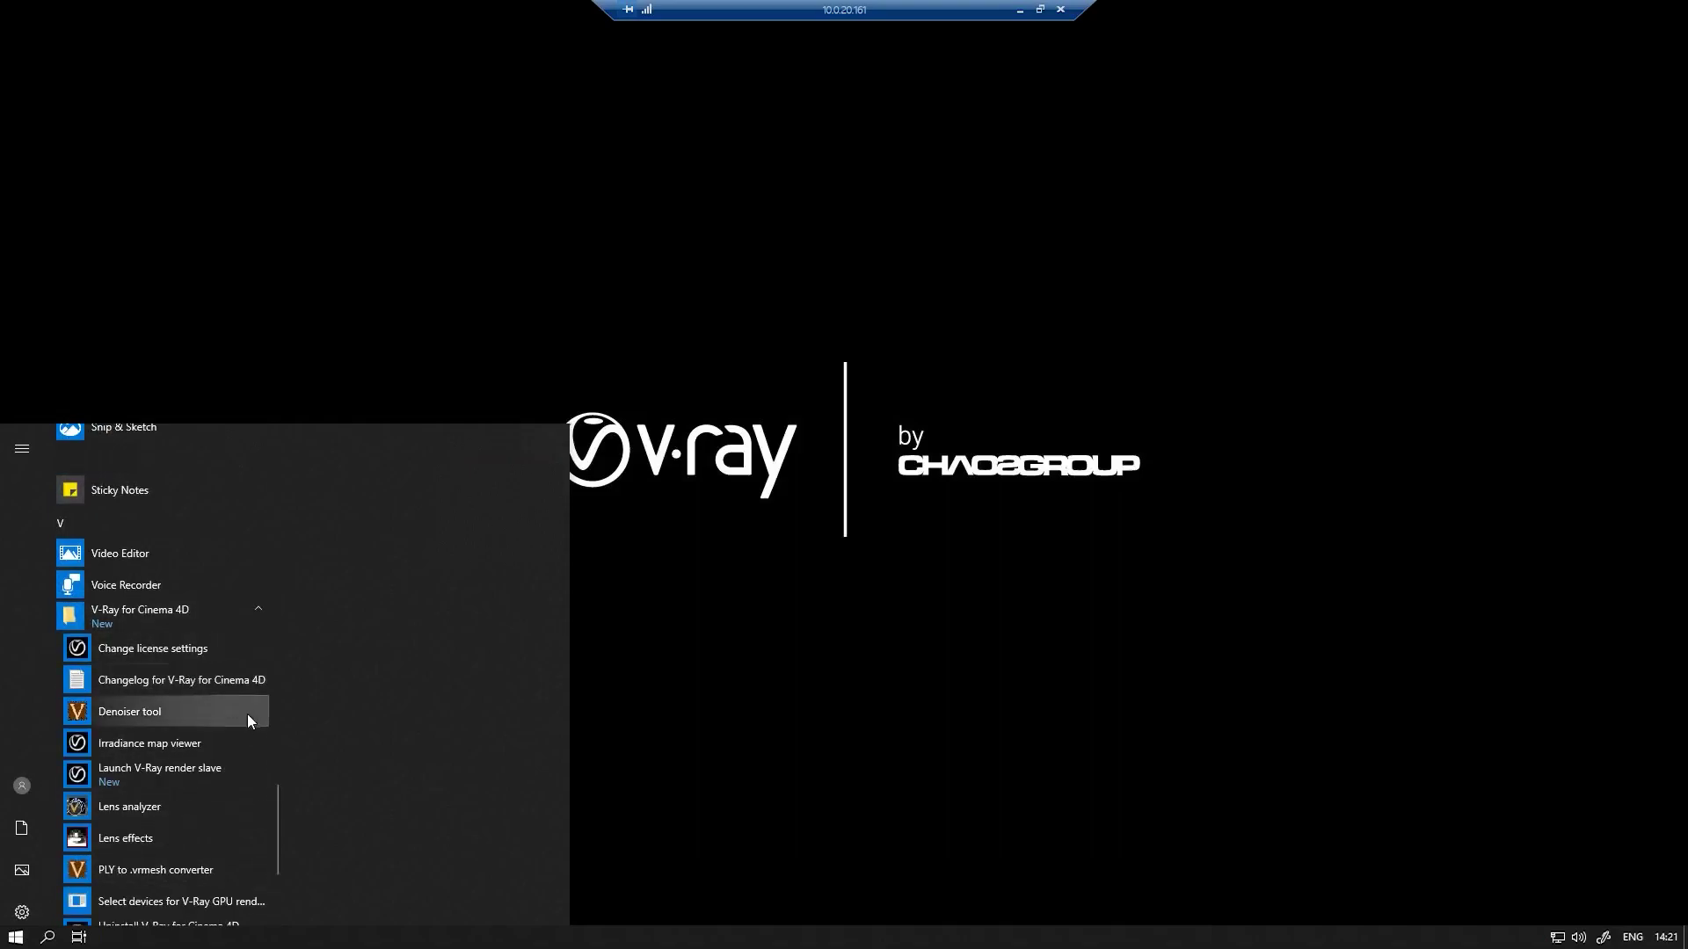
click(236, 785)
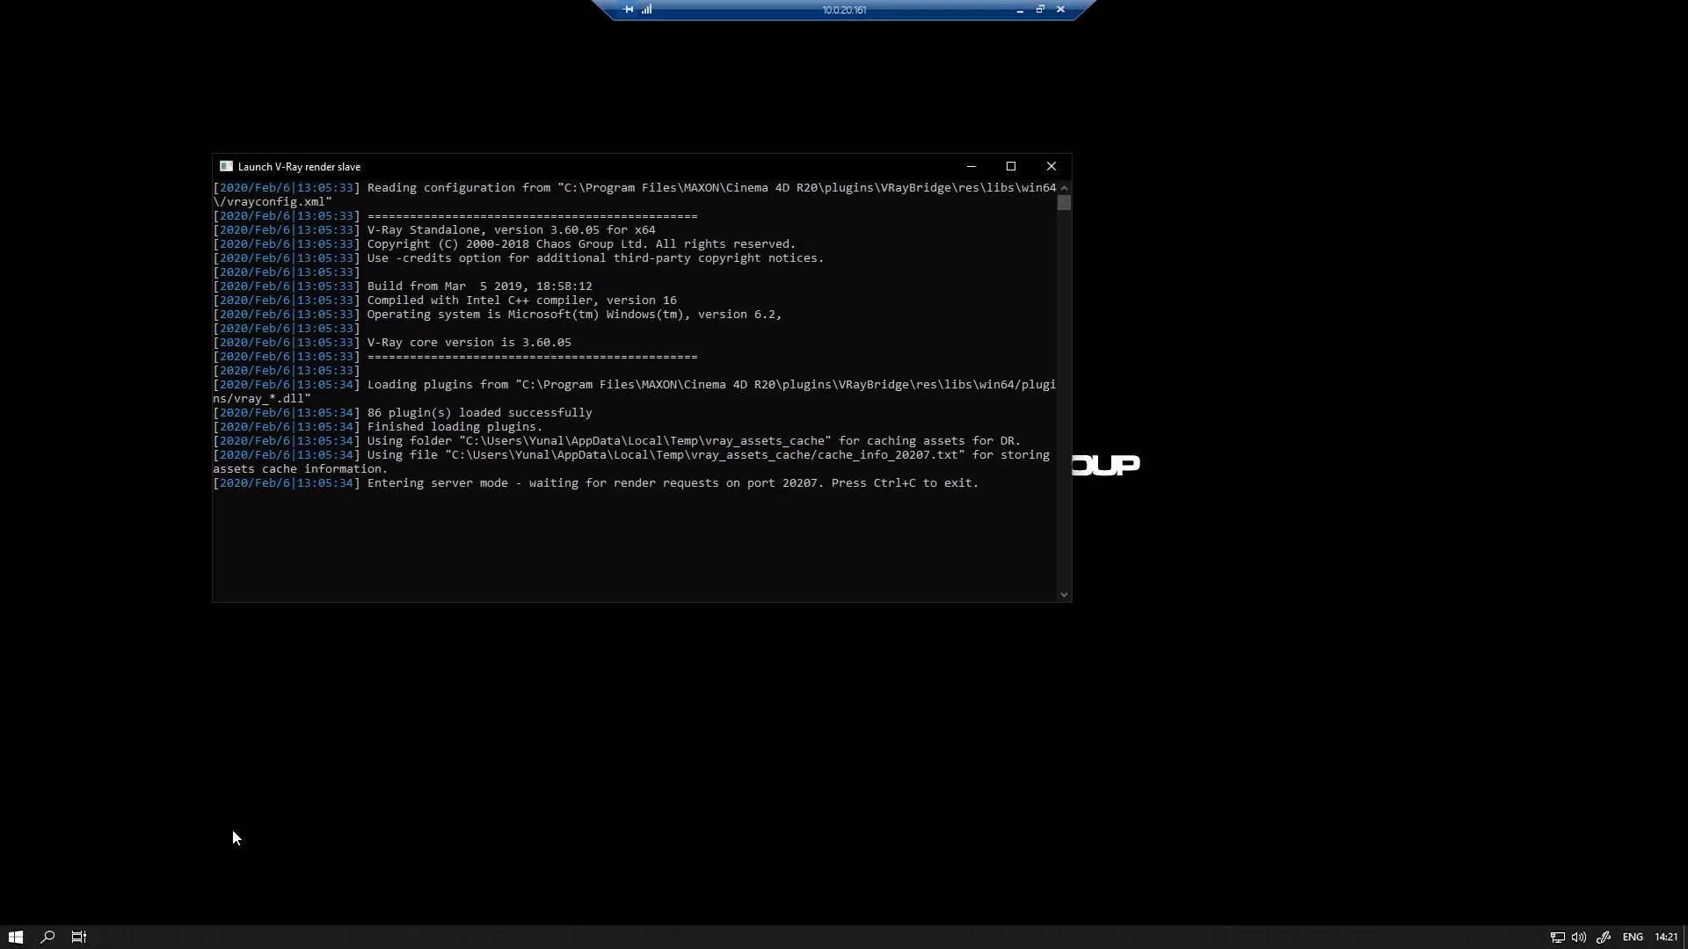
drag(371, 490, 837, 492)
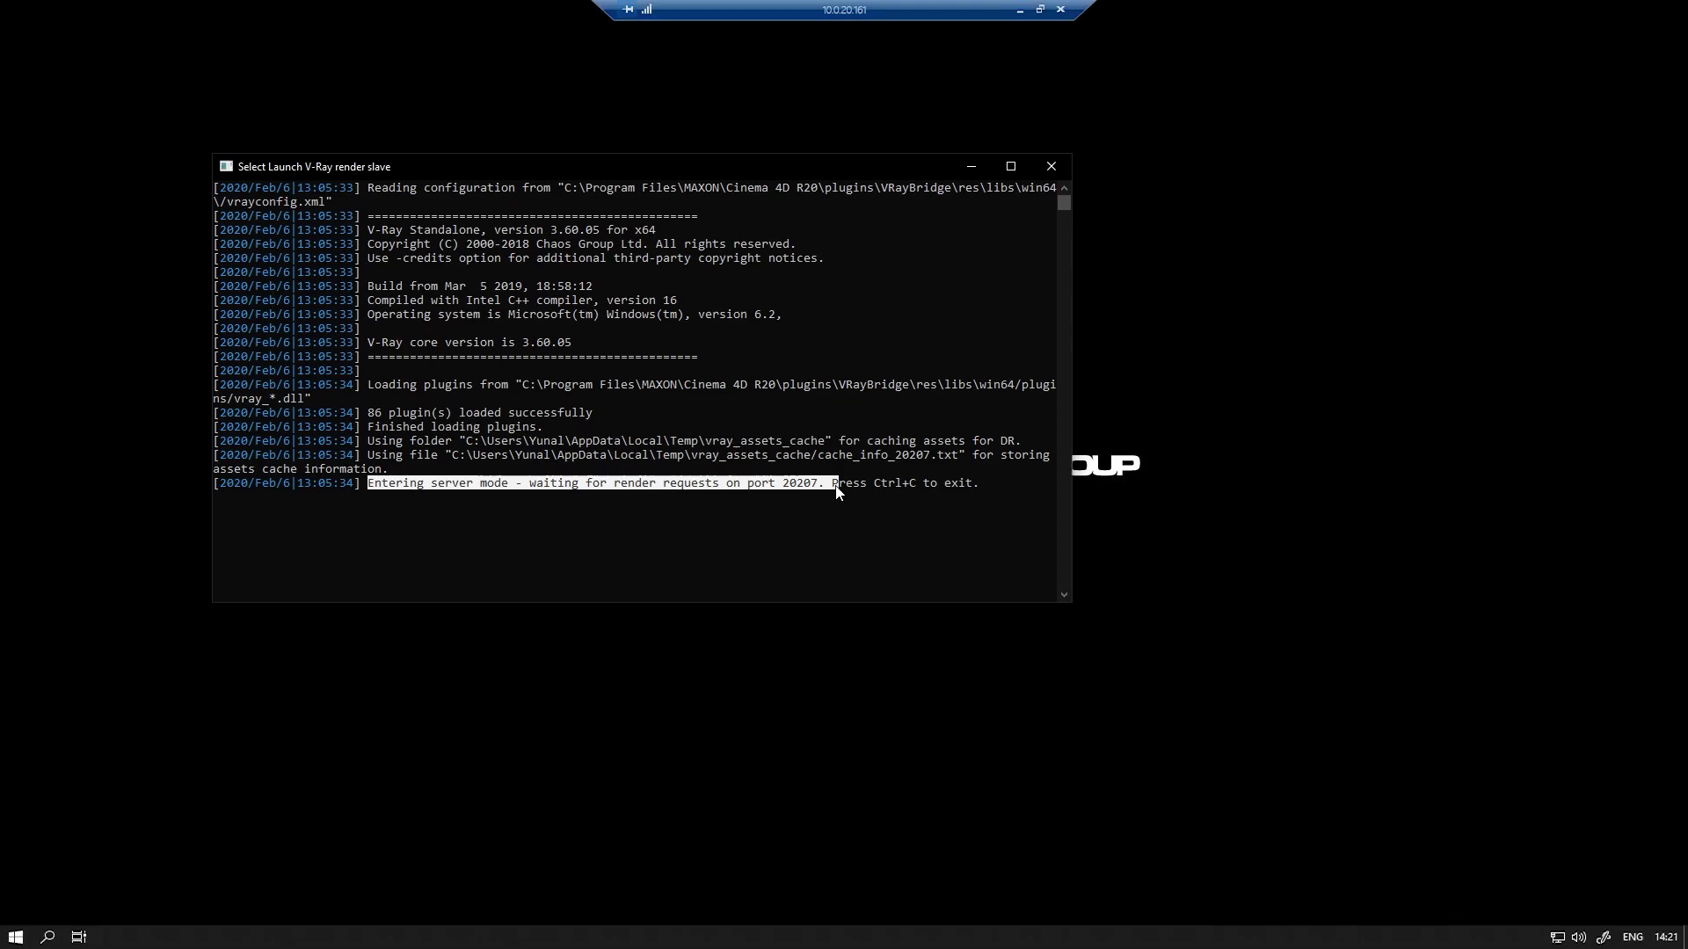
click(836, 490)
key(Escape)
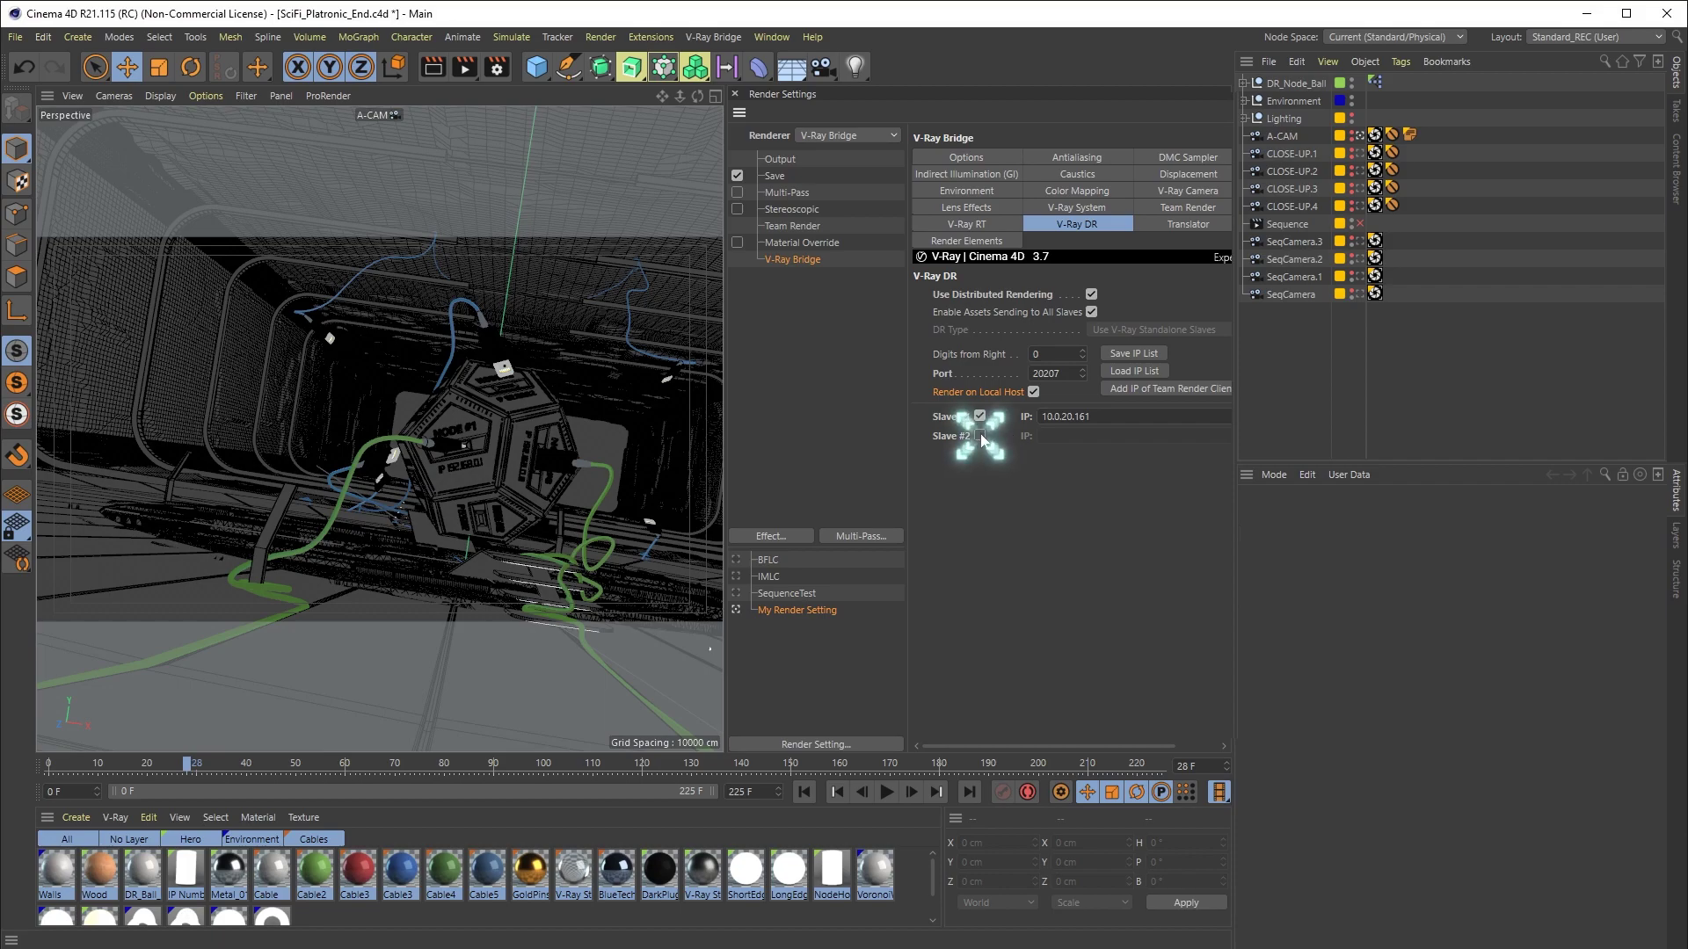
Switch back to Cinema 4D, enable Slave #2 and set its address to bw06.
click(980, 436)
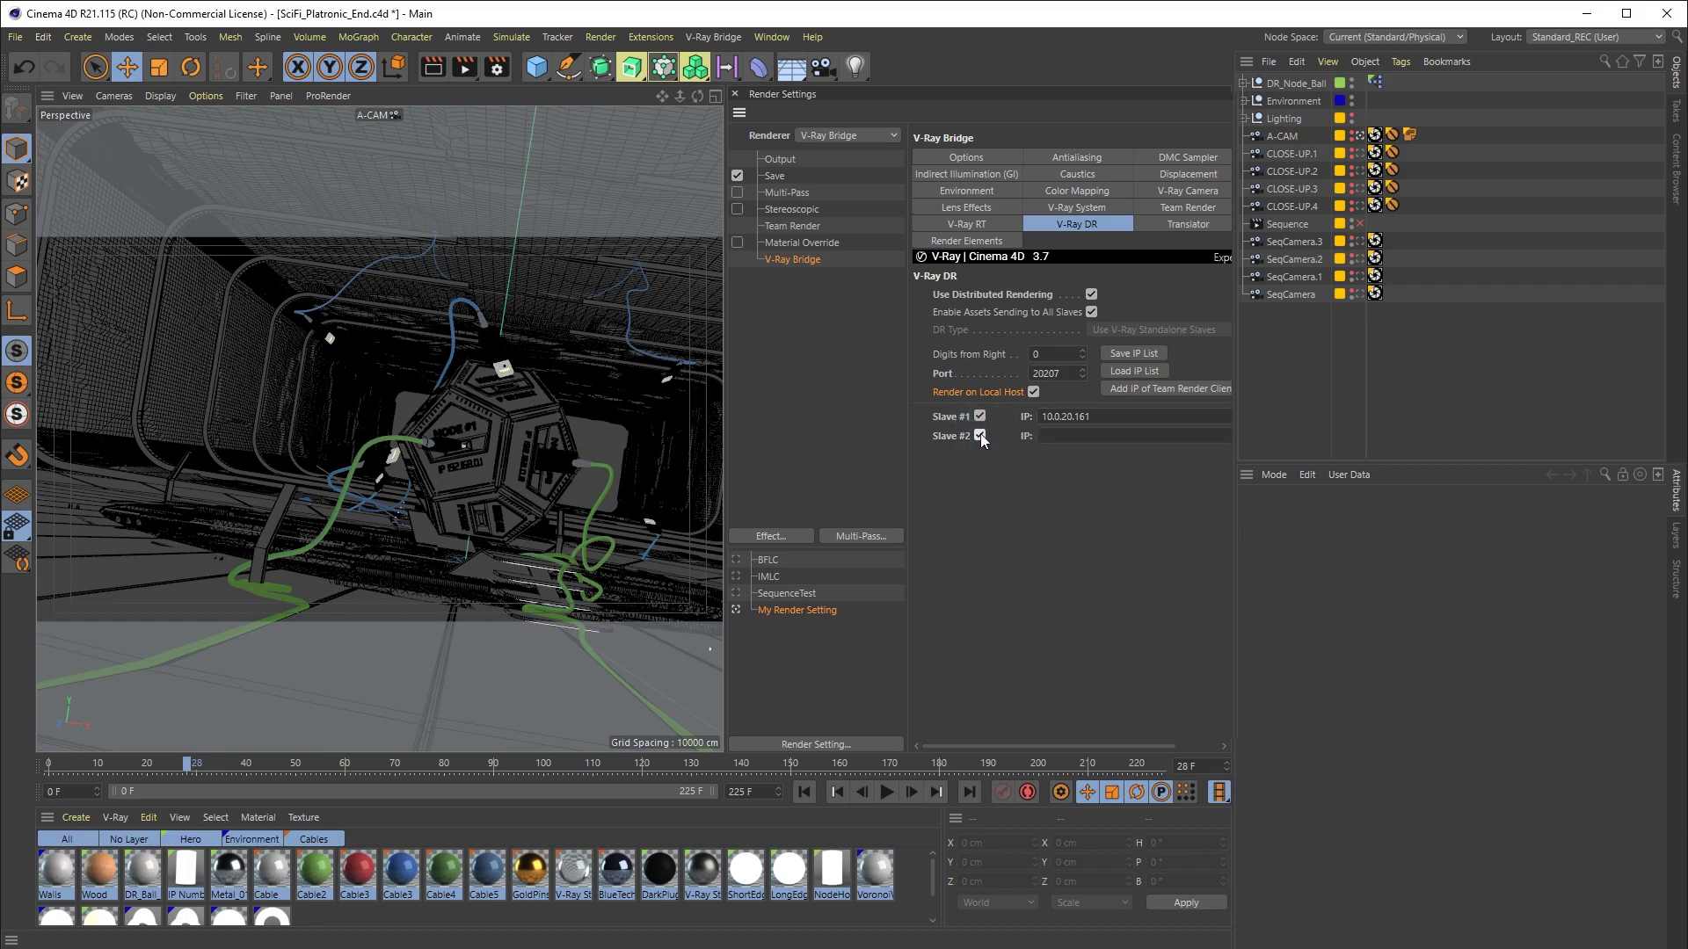
click(1054, 438)
text(bw06)
key(Return)
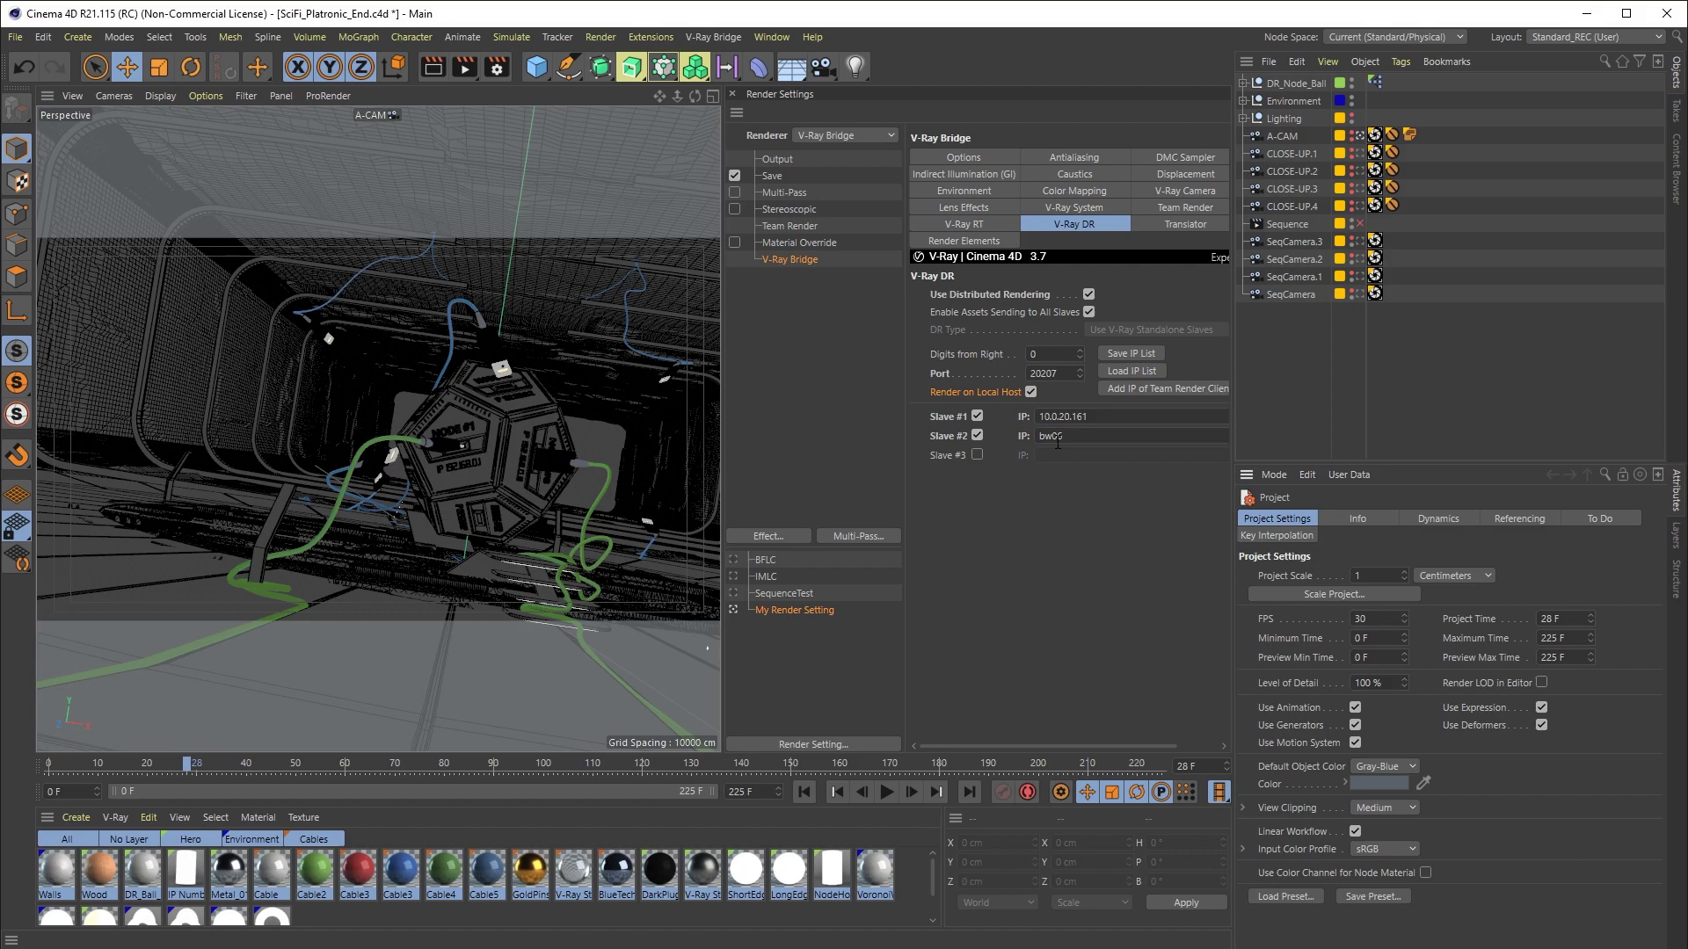
Run the V-Ray Convert Bitmaps command on the scene.
click(714, 37)
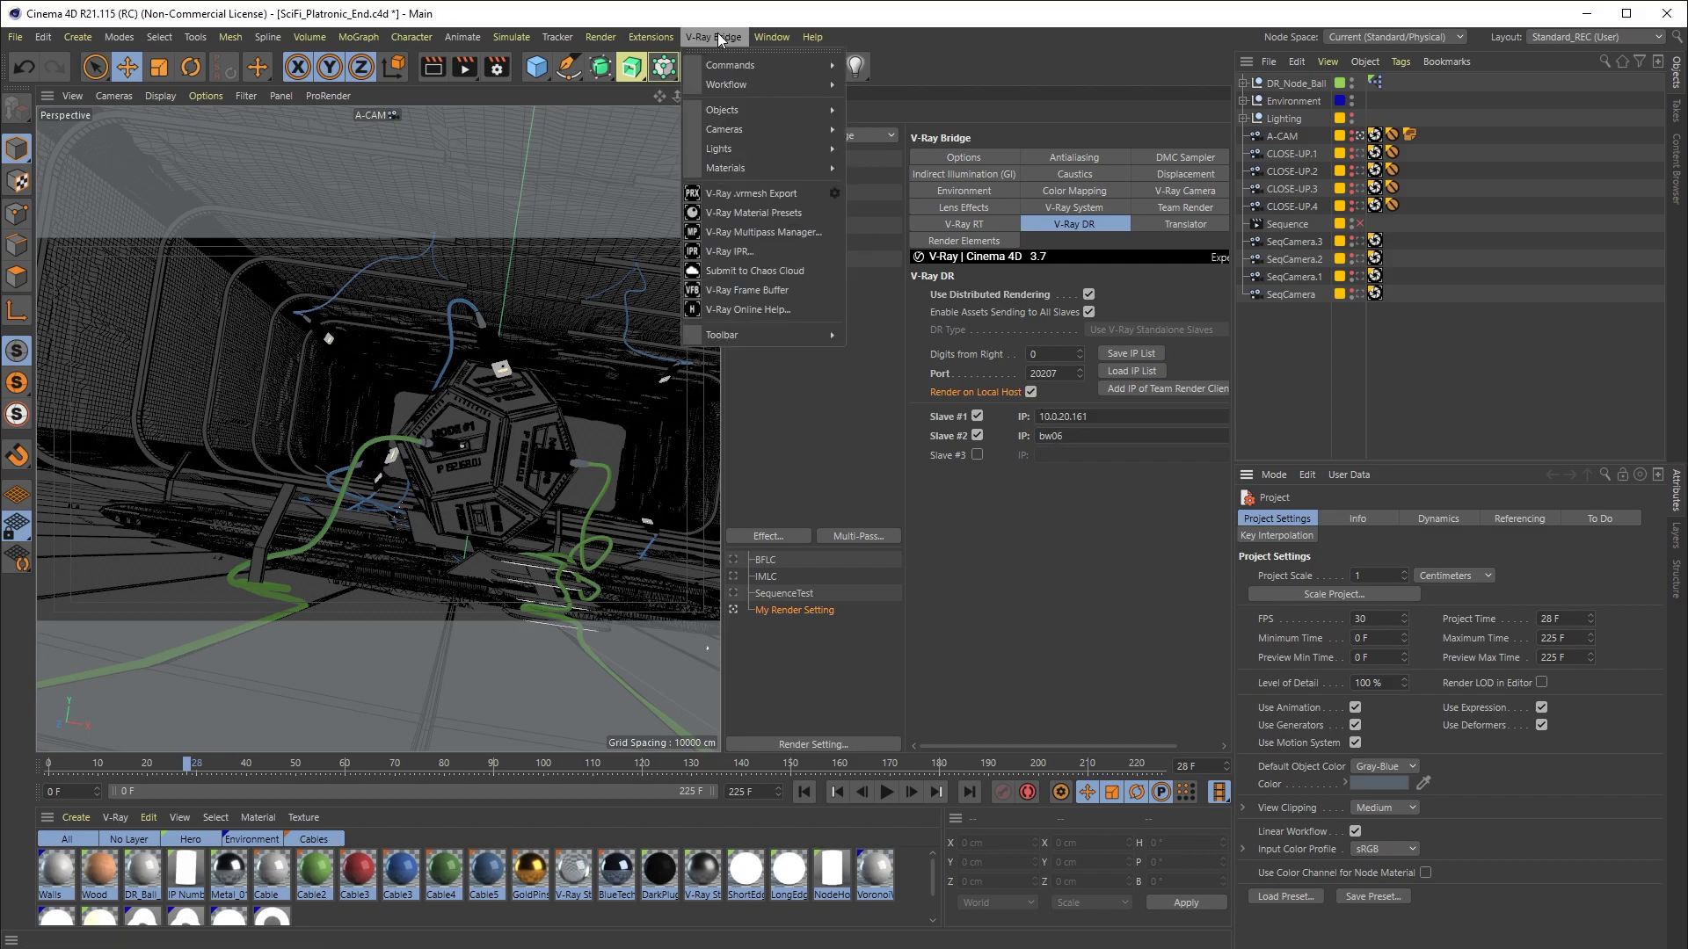
mouse_move(726, 63)
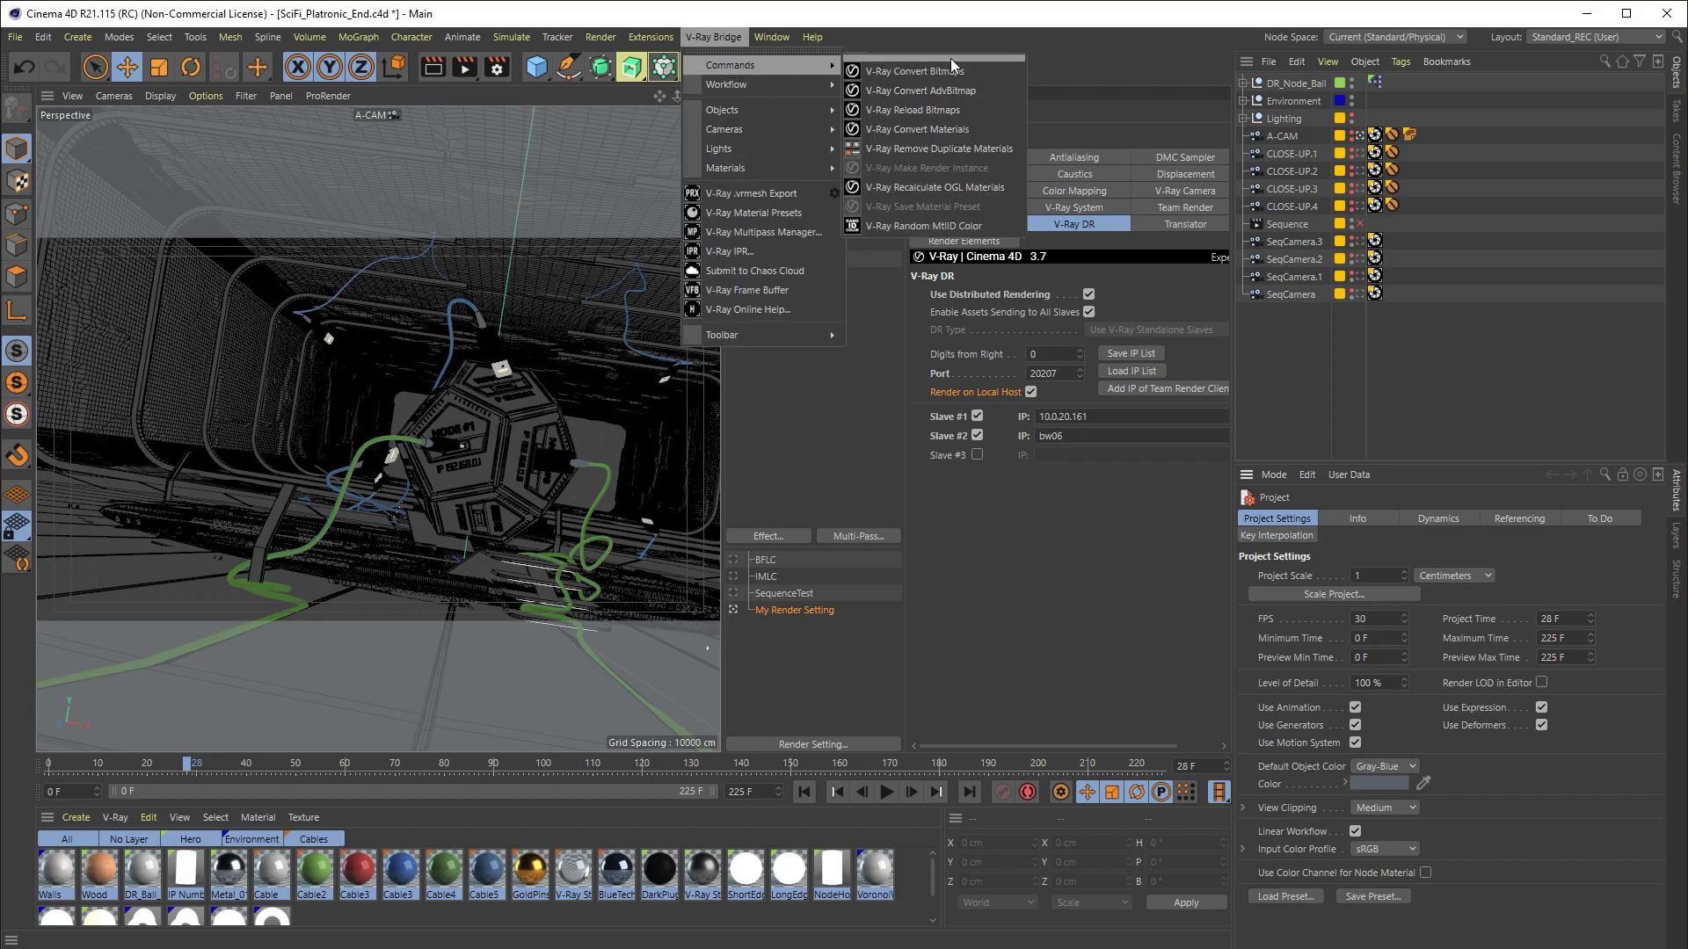
click(1009, 69)
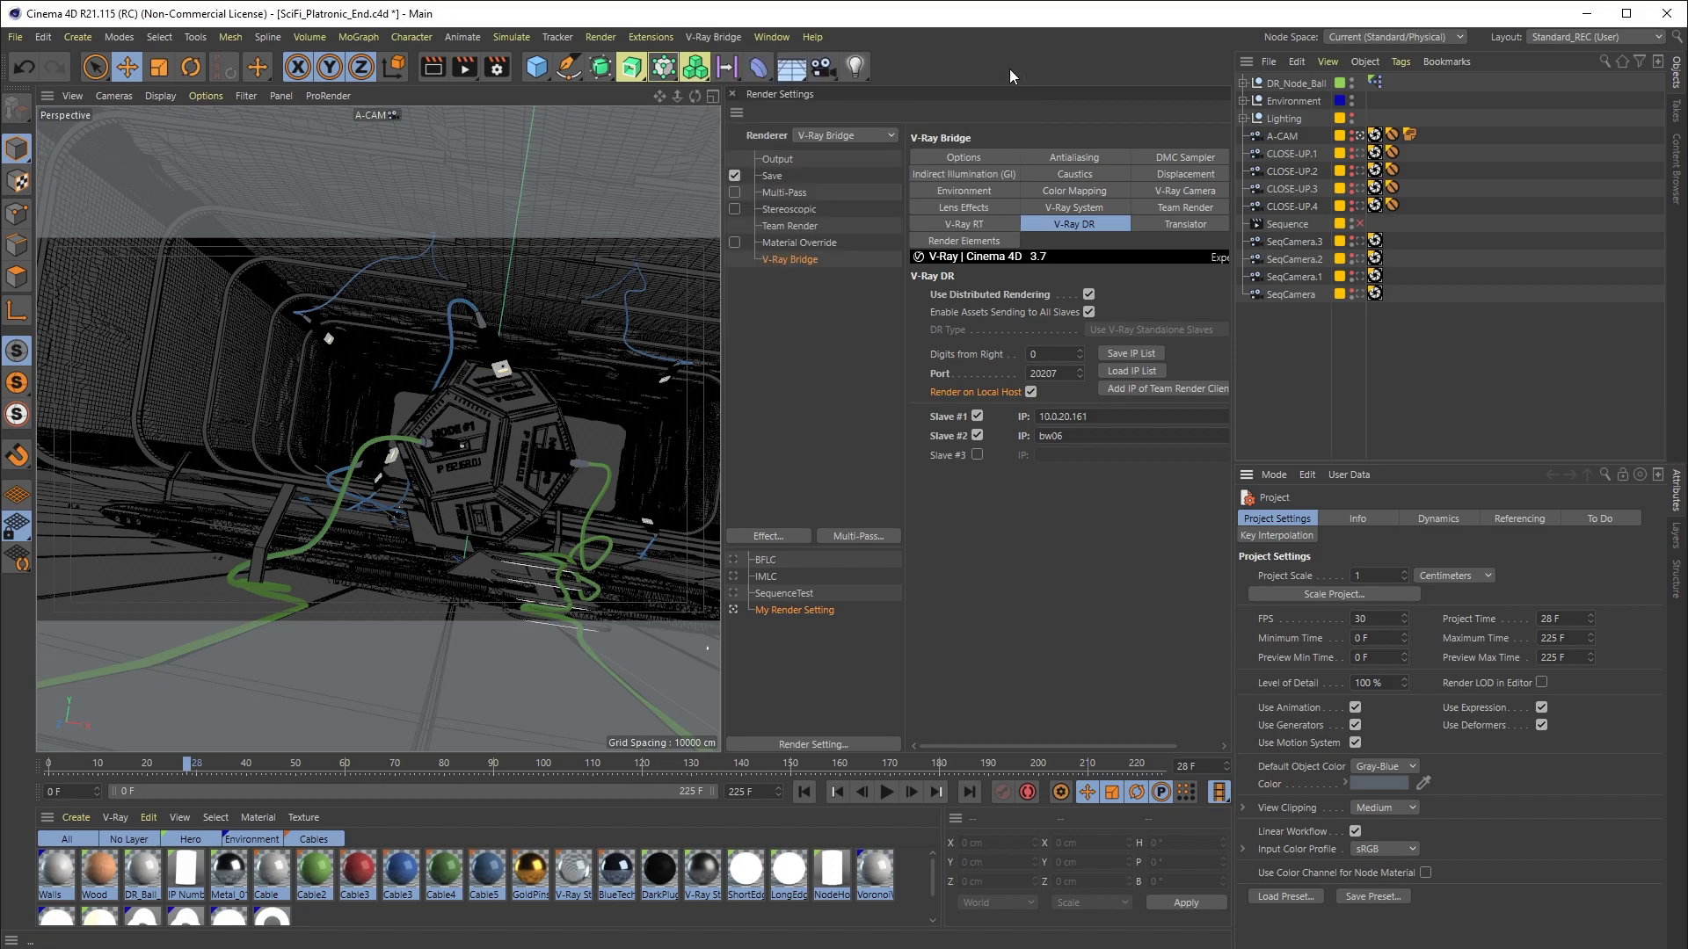
Set both Convert C4D Bitmaps and Bake C4D 2D Shaders to Always (To File) in the V-Ray Bridge options.
click(985, 158)
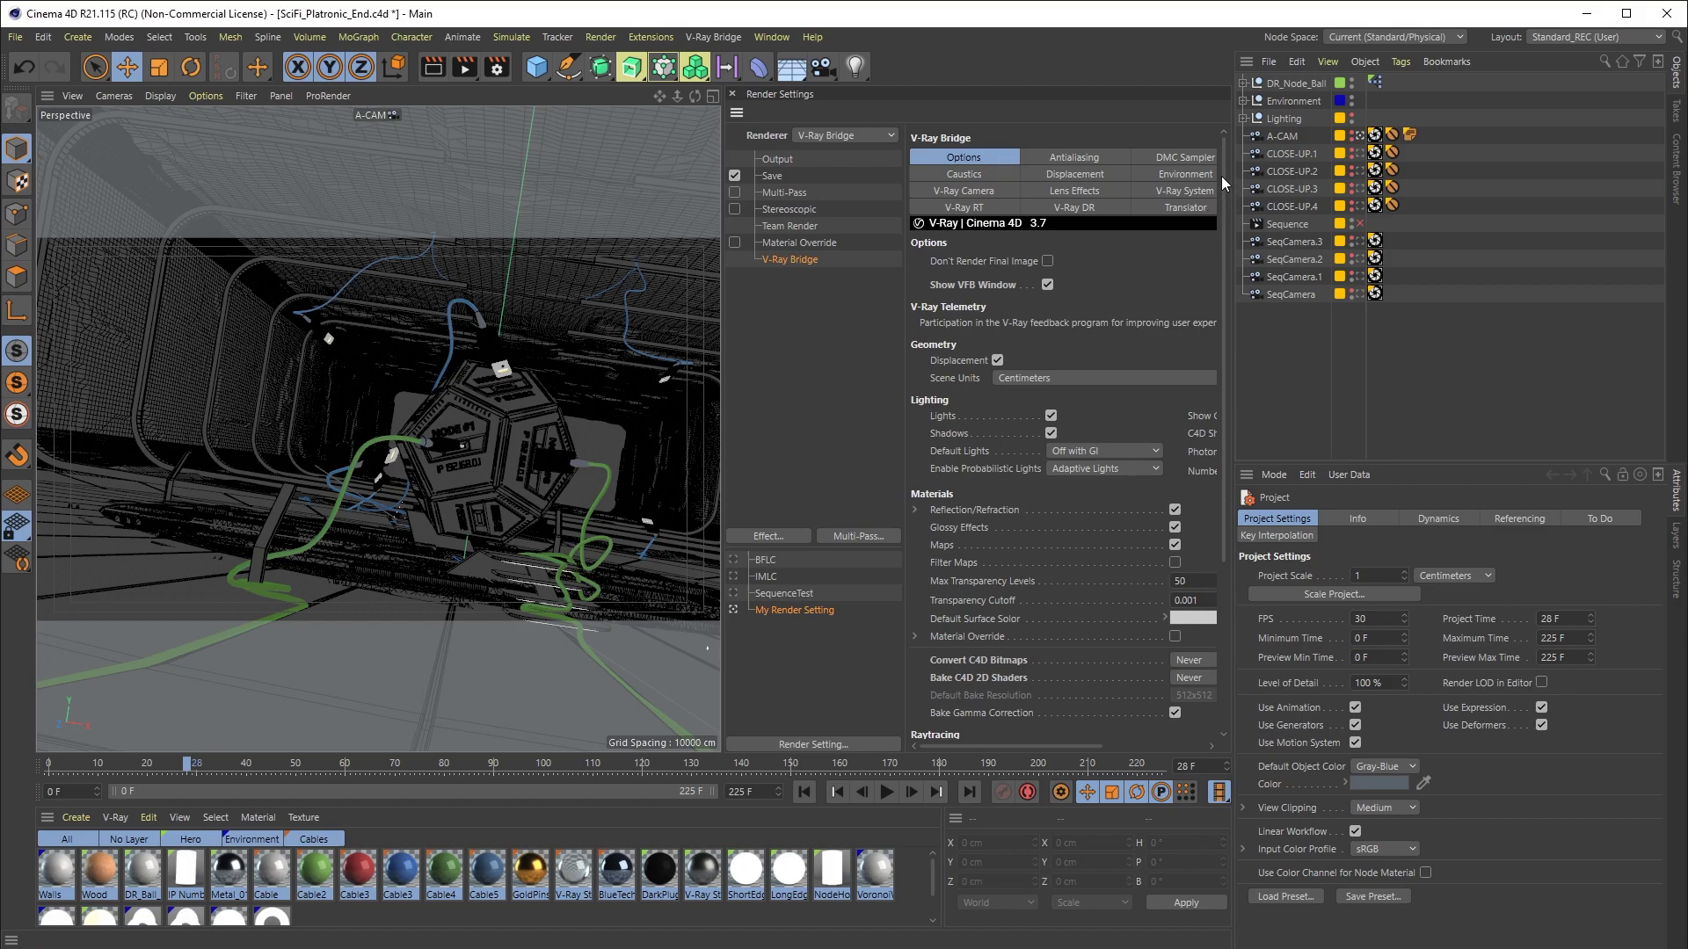
drag(1221, 176, 1219, 208)
scroll(1209, 272, down, 2)
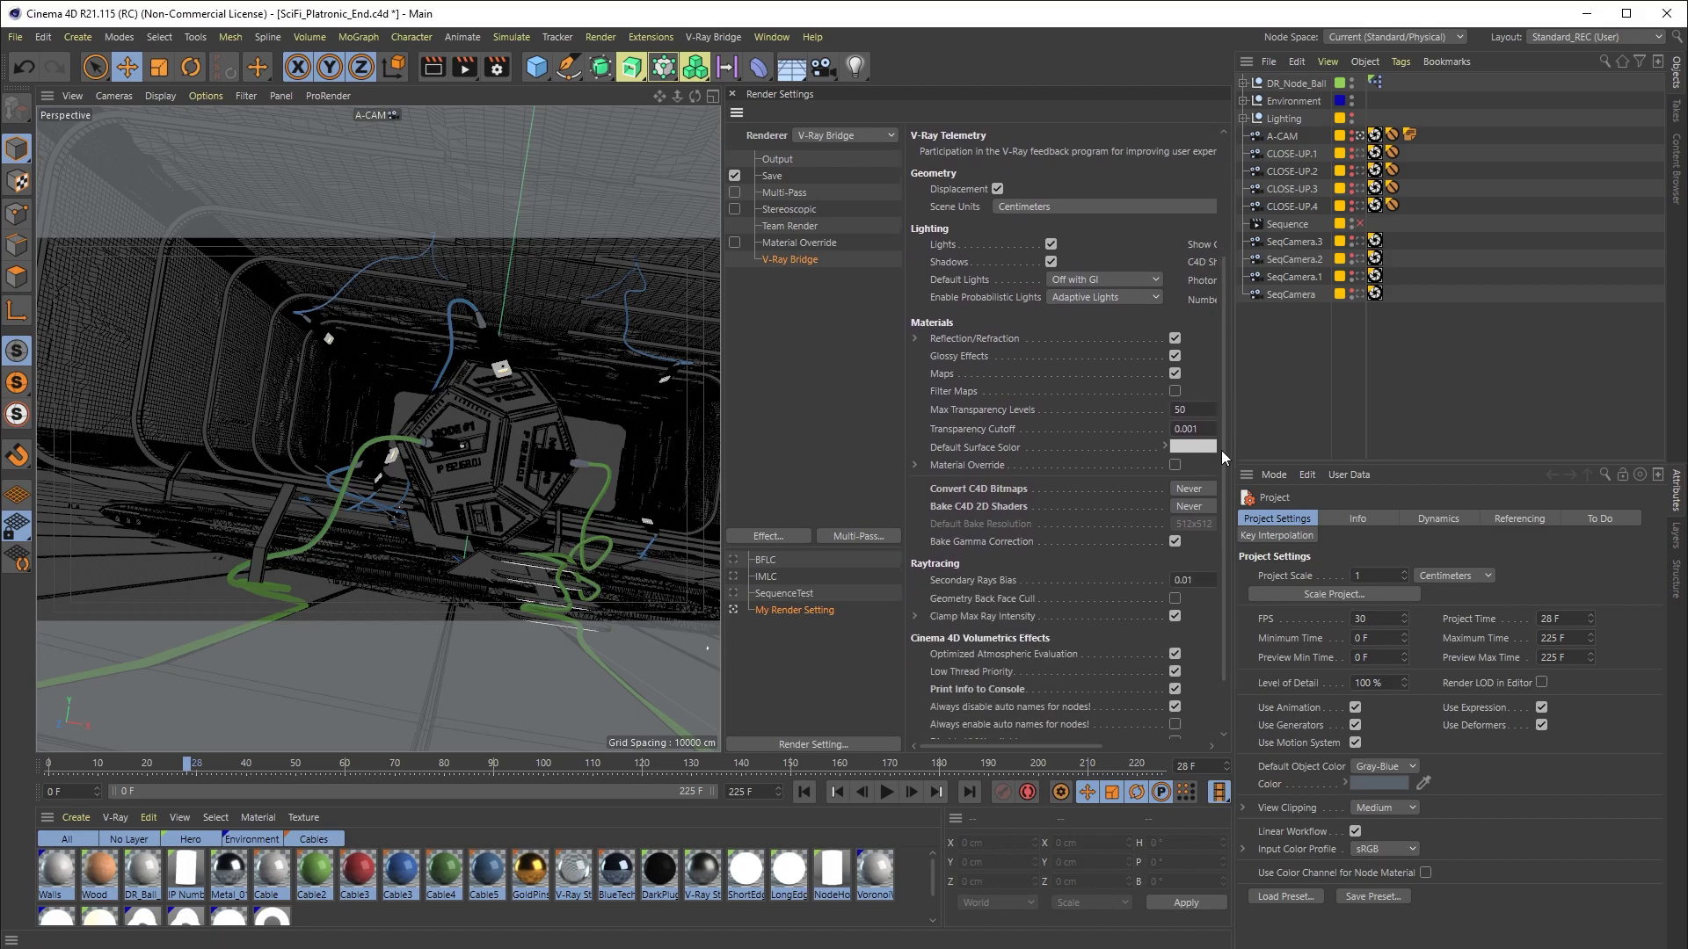
click(1198, 489)
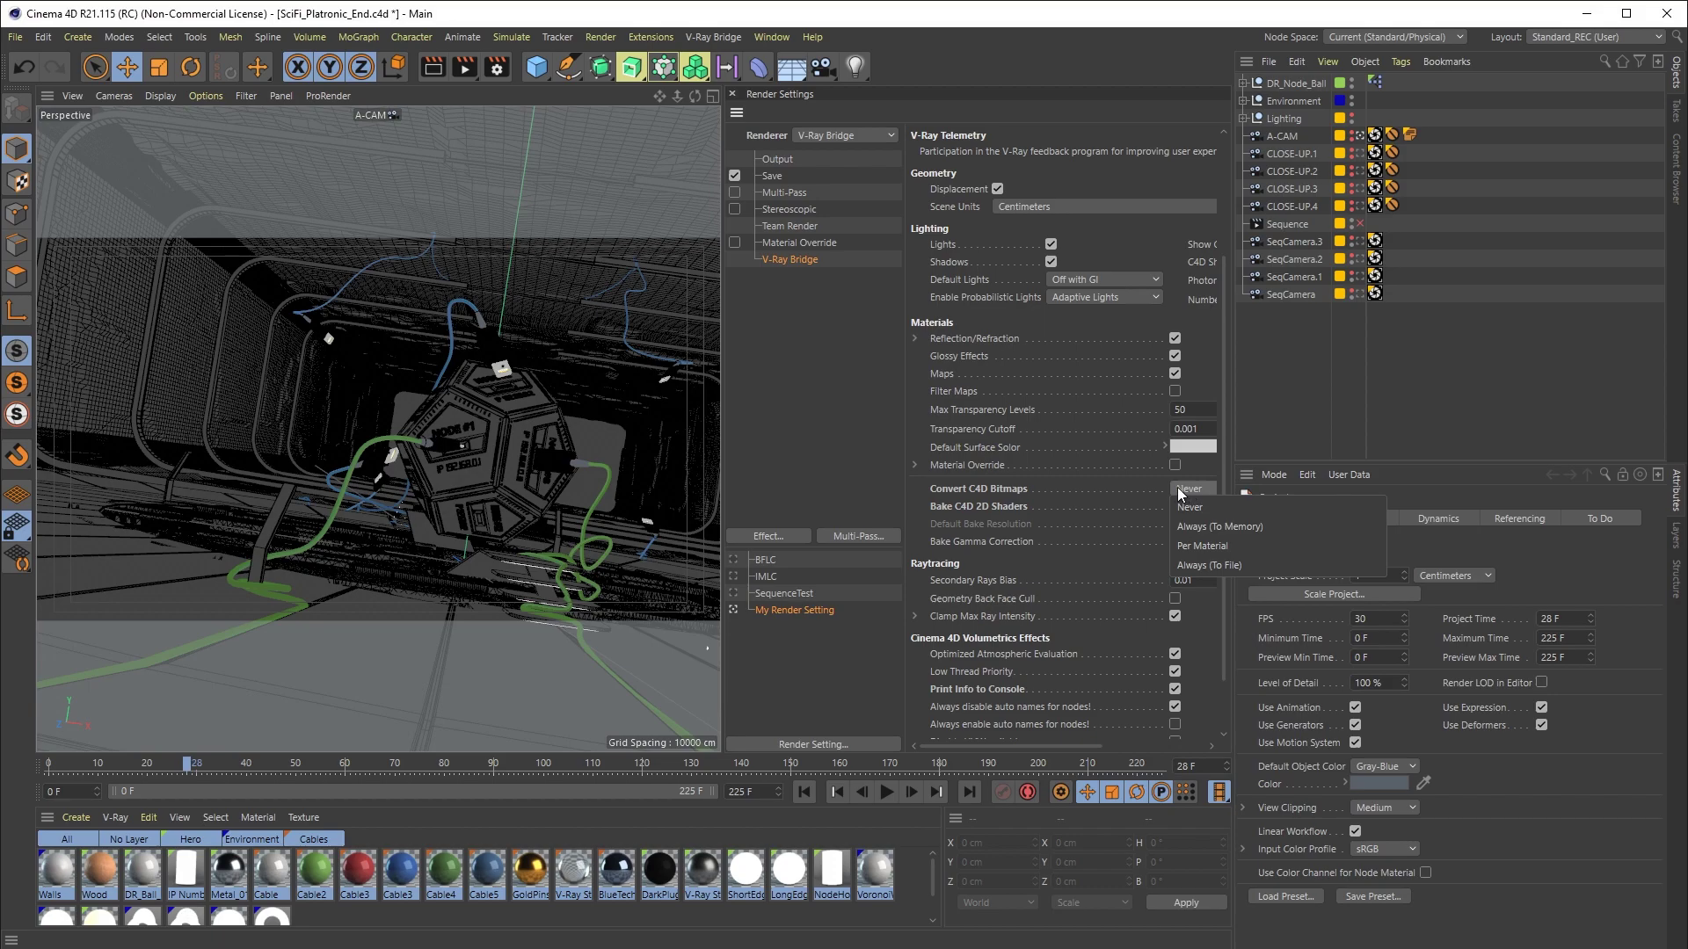
click(1210, 564)
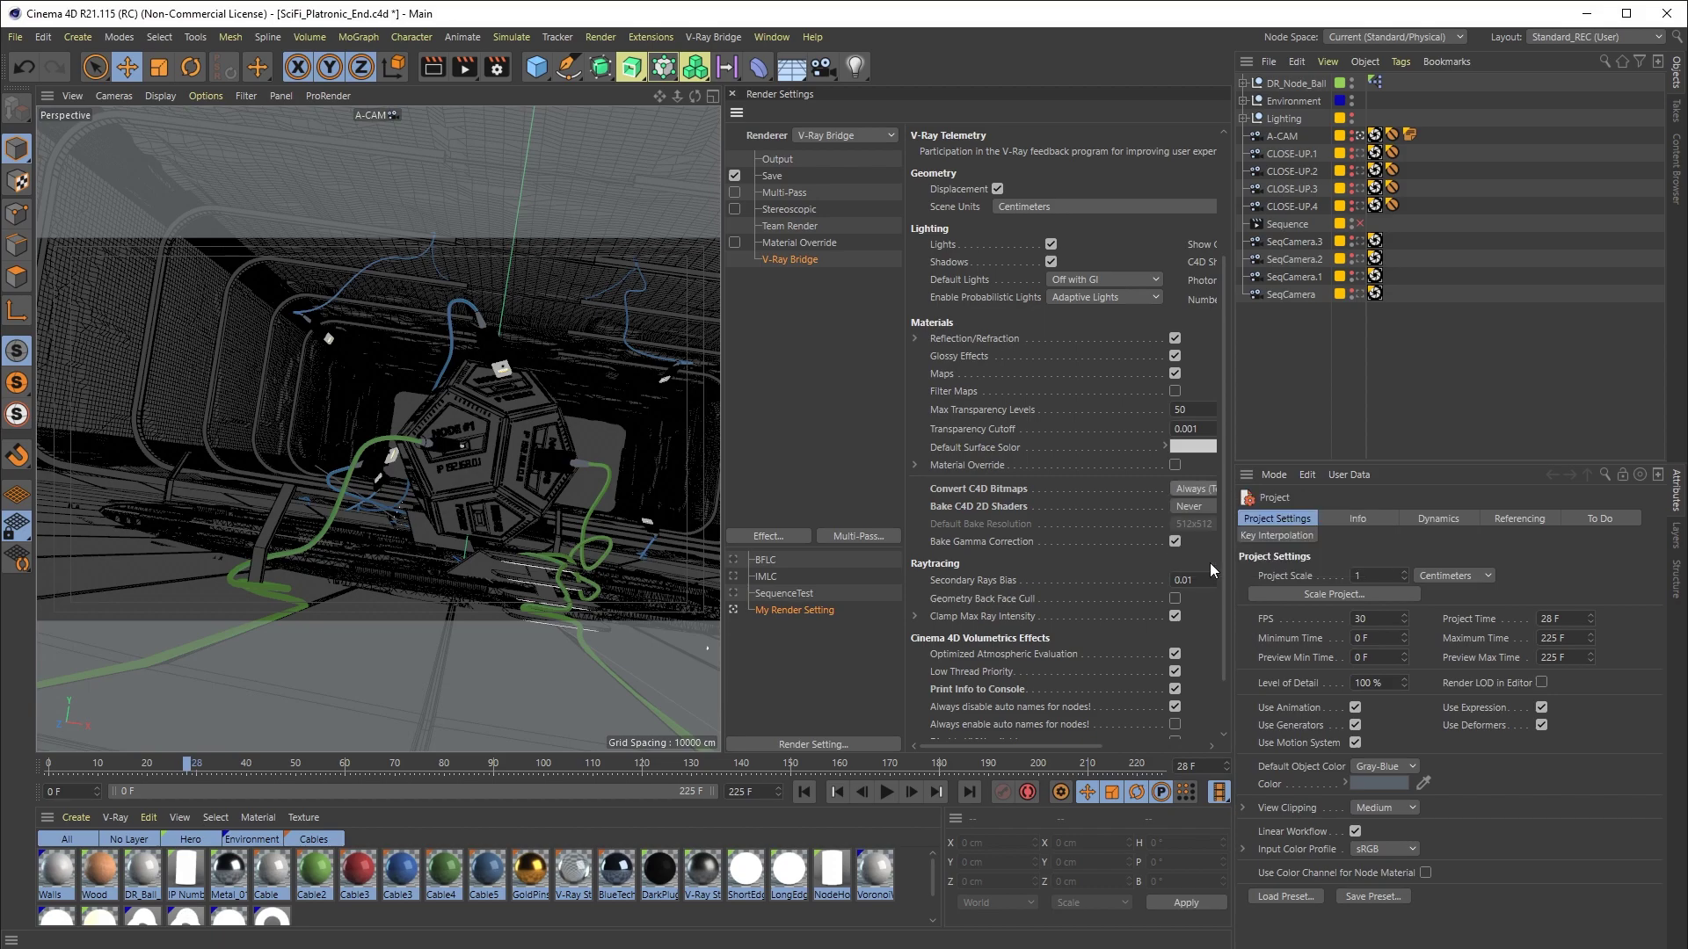
click(1187, 507)
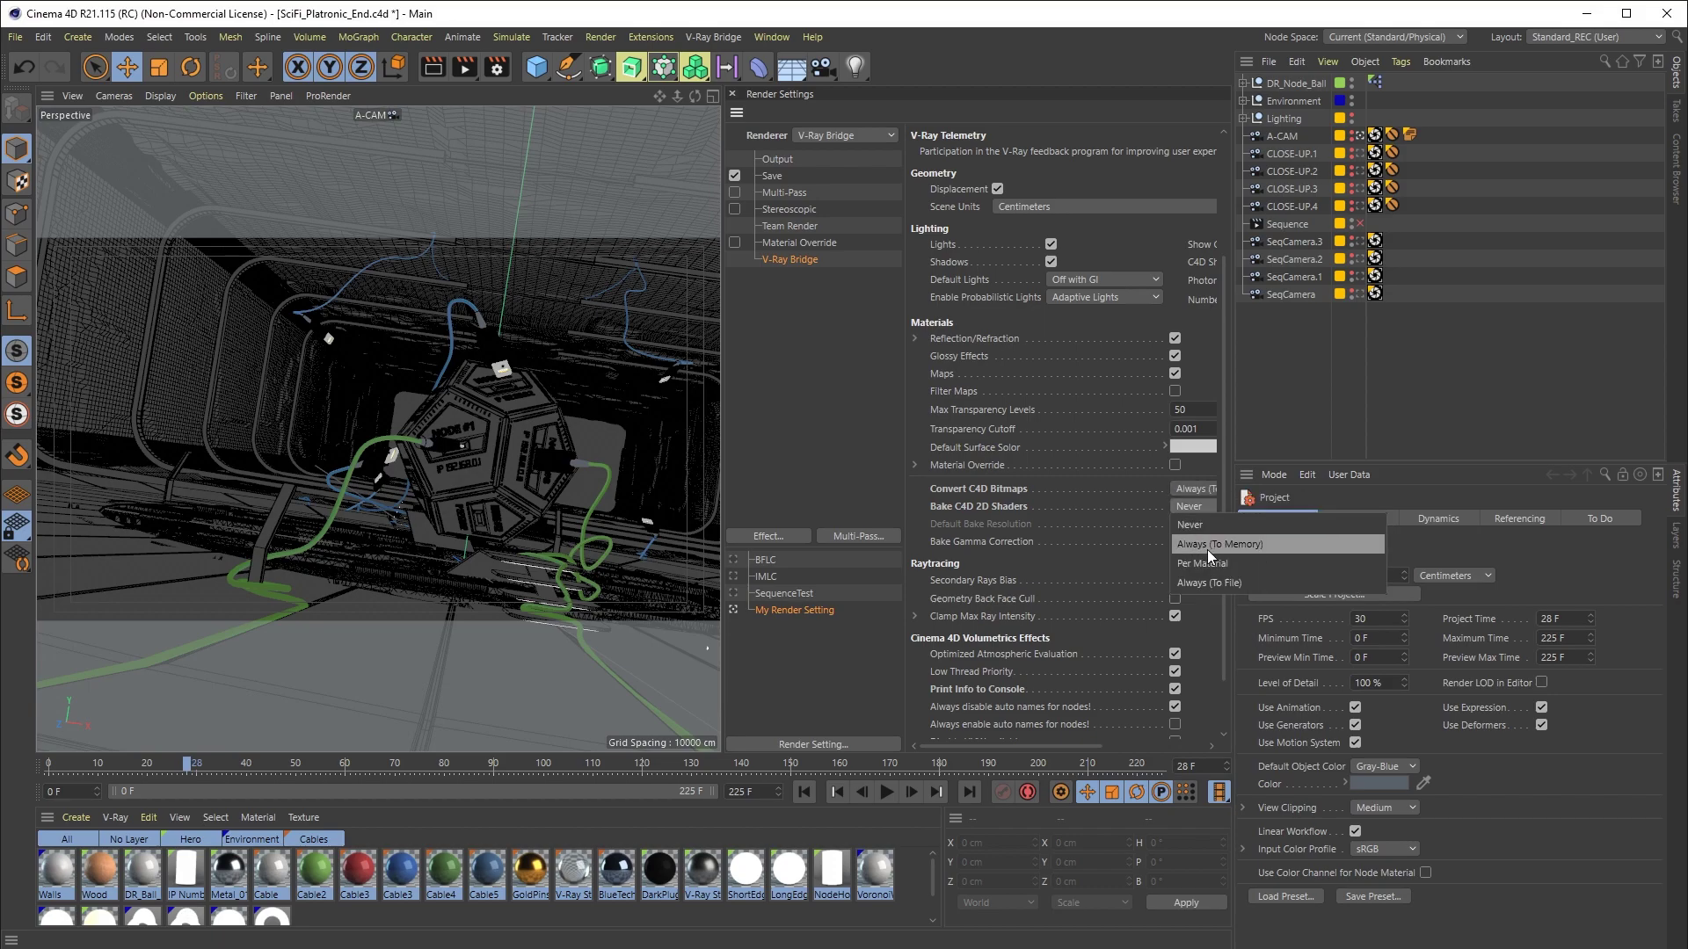
click(1220, 582)
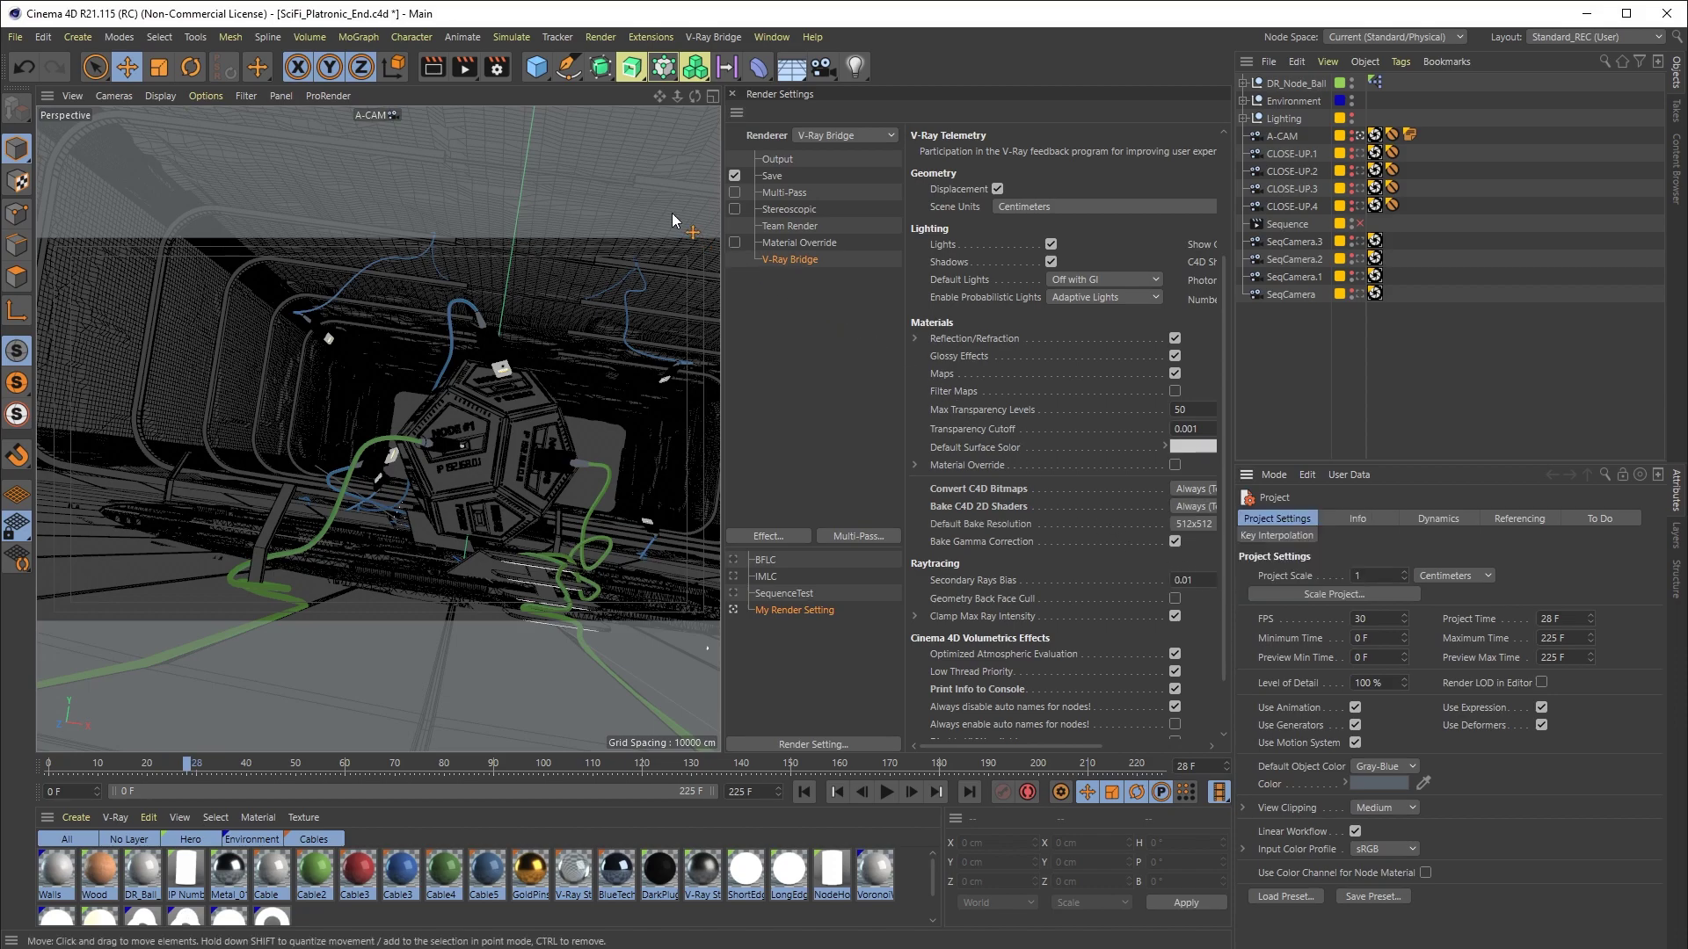
Render the current frame to the Picture Viewer.
click(474, 68)
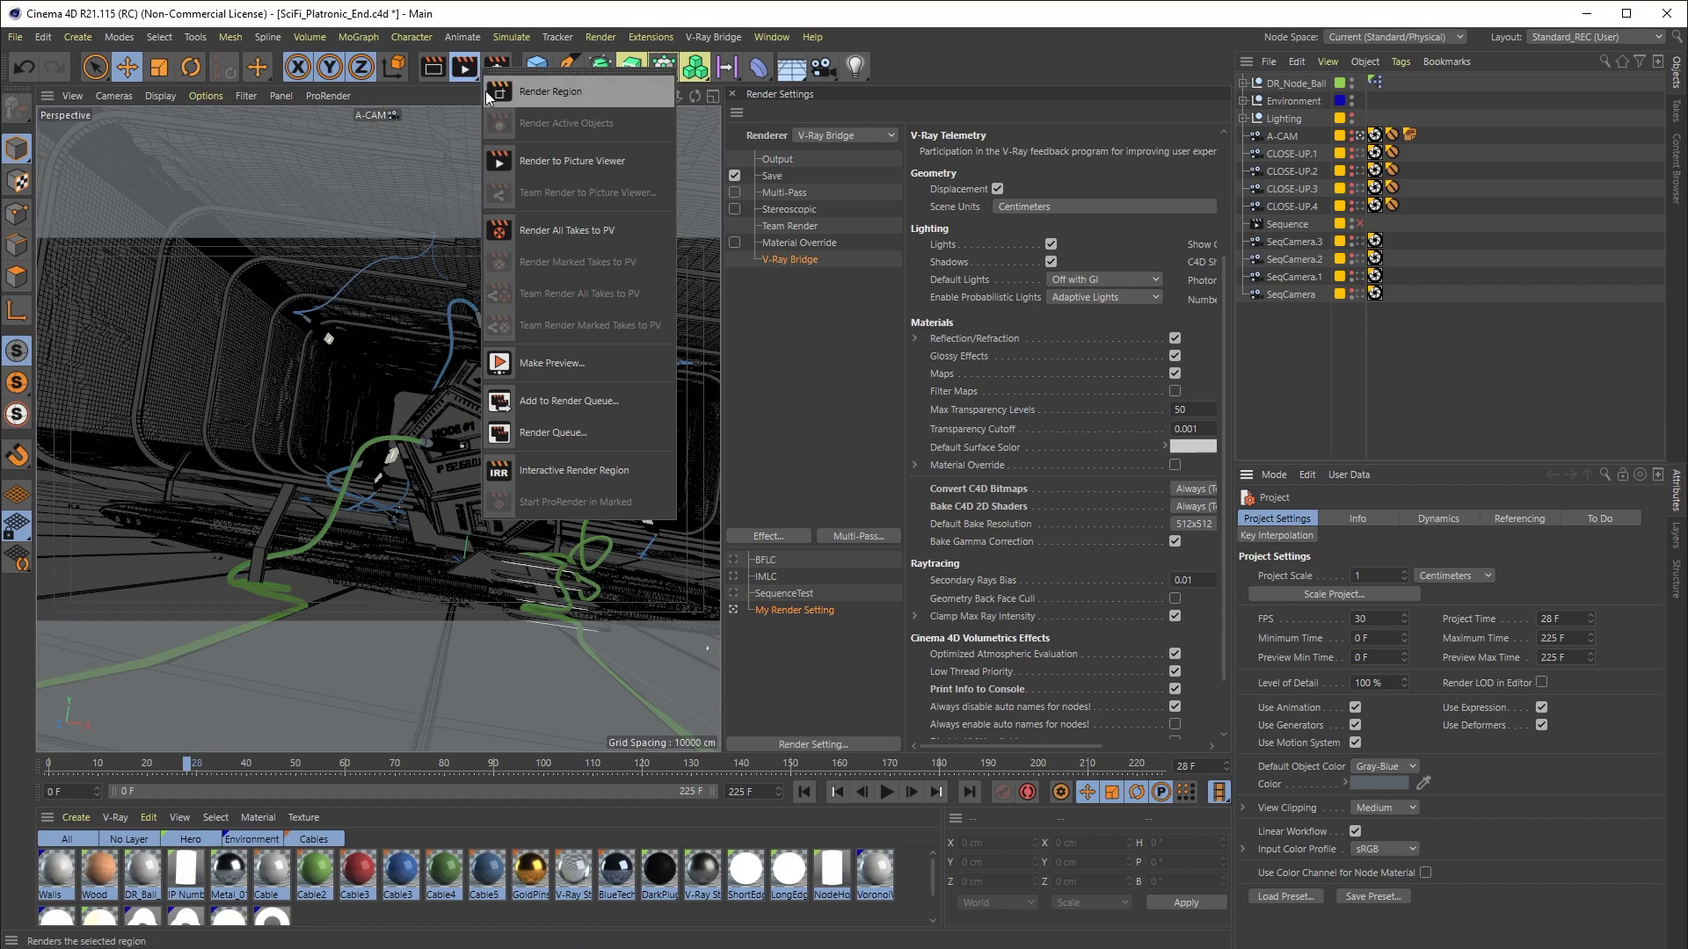
click(503, 160)
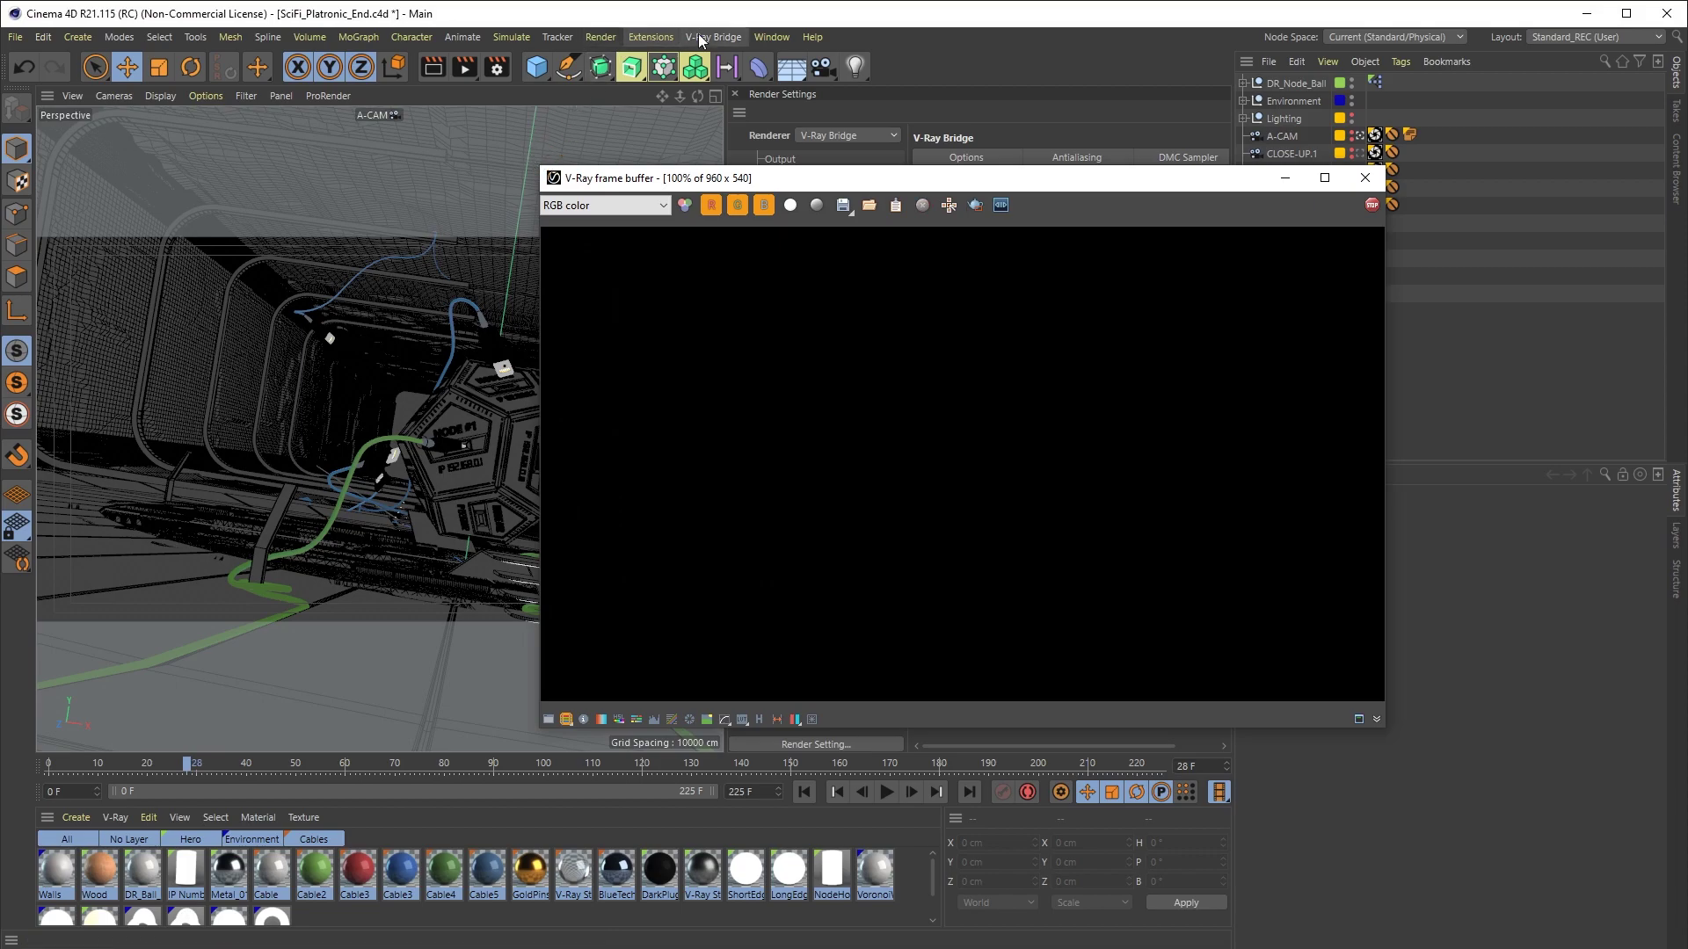
Check the latest console log entries for both render servers starting the frame, highlight those lines, and close the console.
click(648, 36)
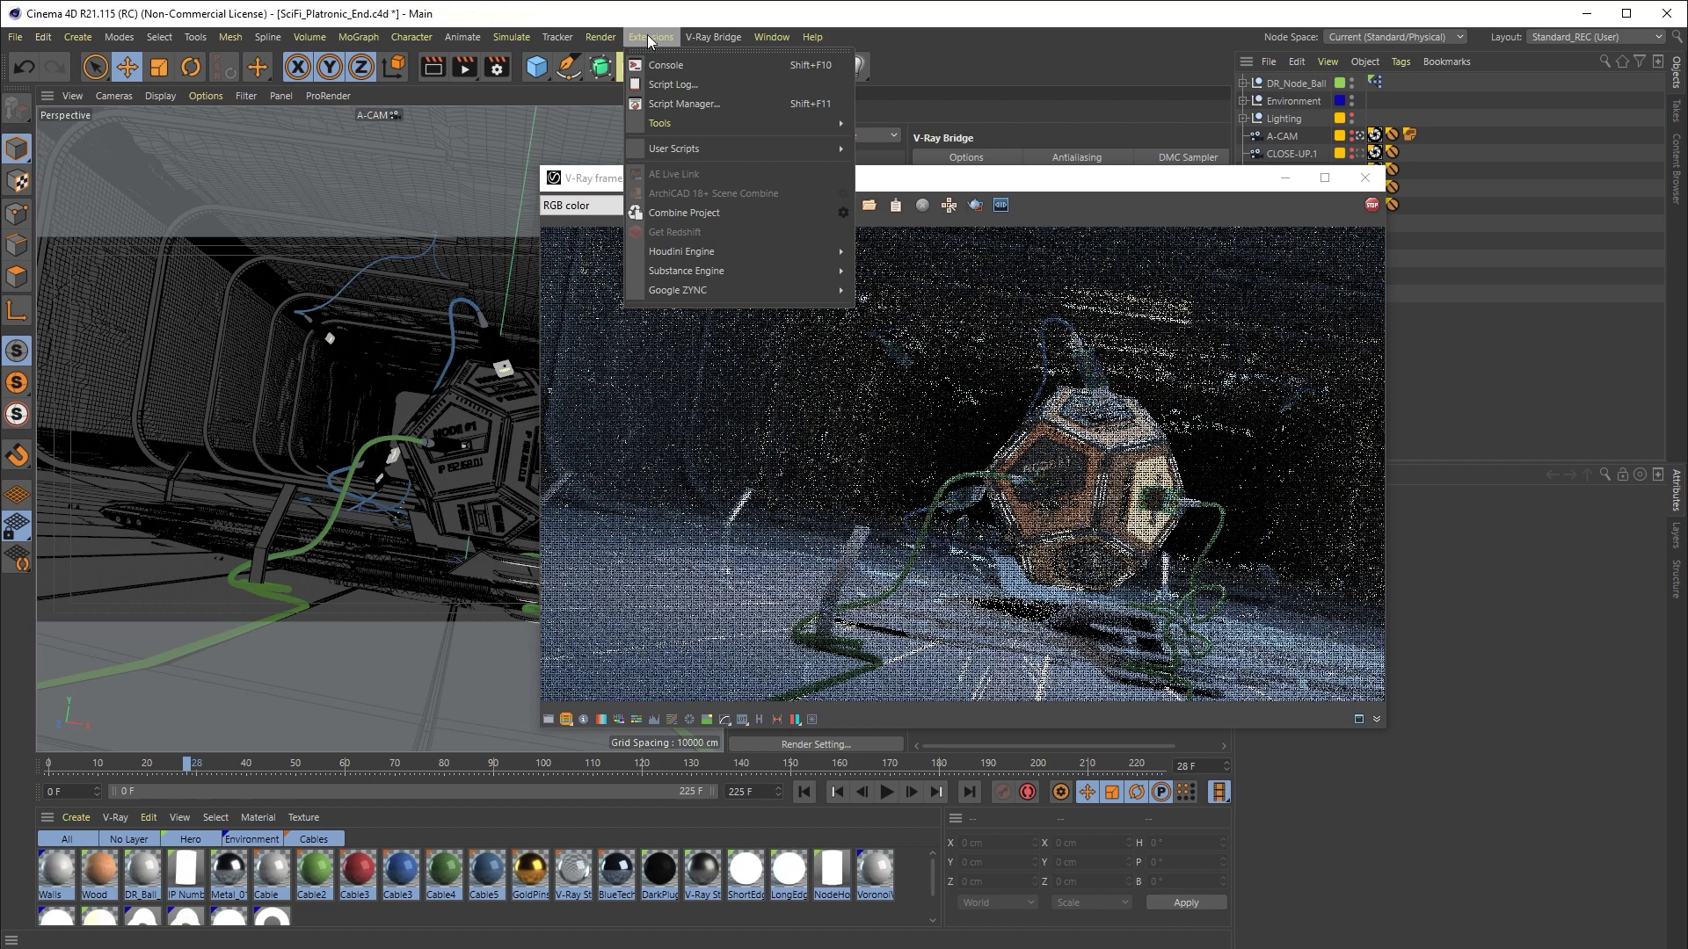
click(651, 62)
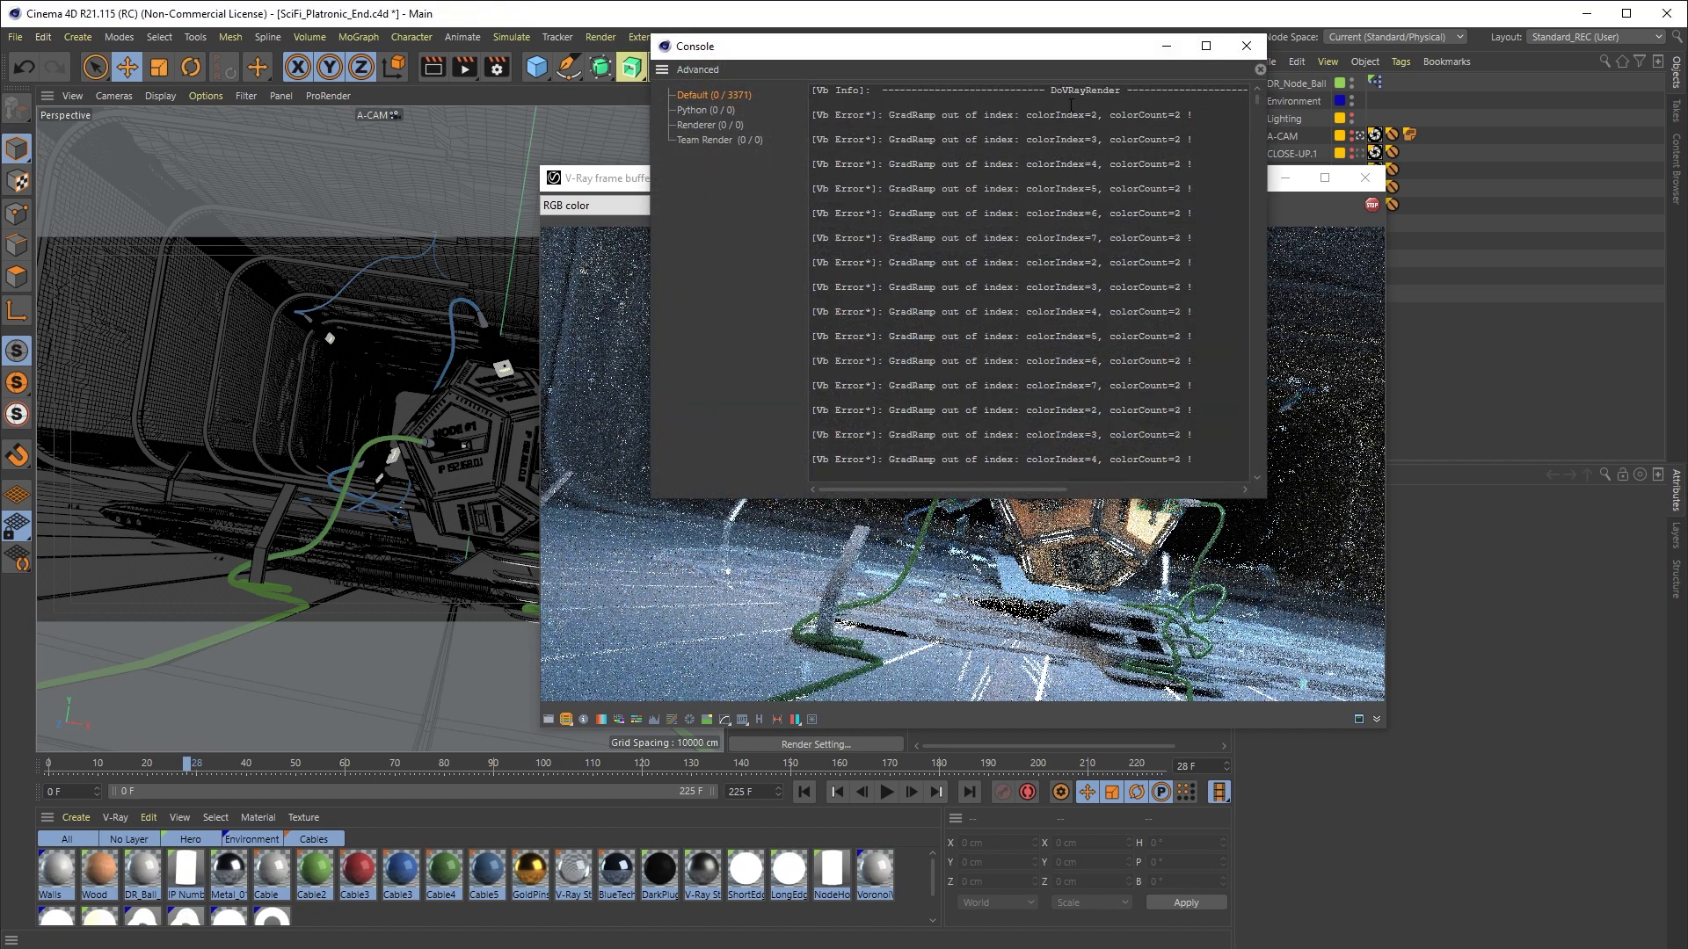
drag(1255, 102, 1298, 459)
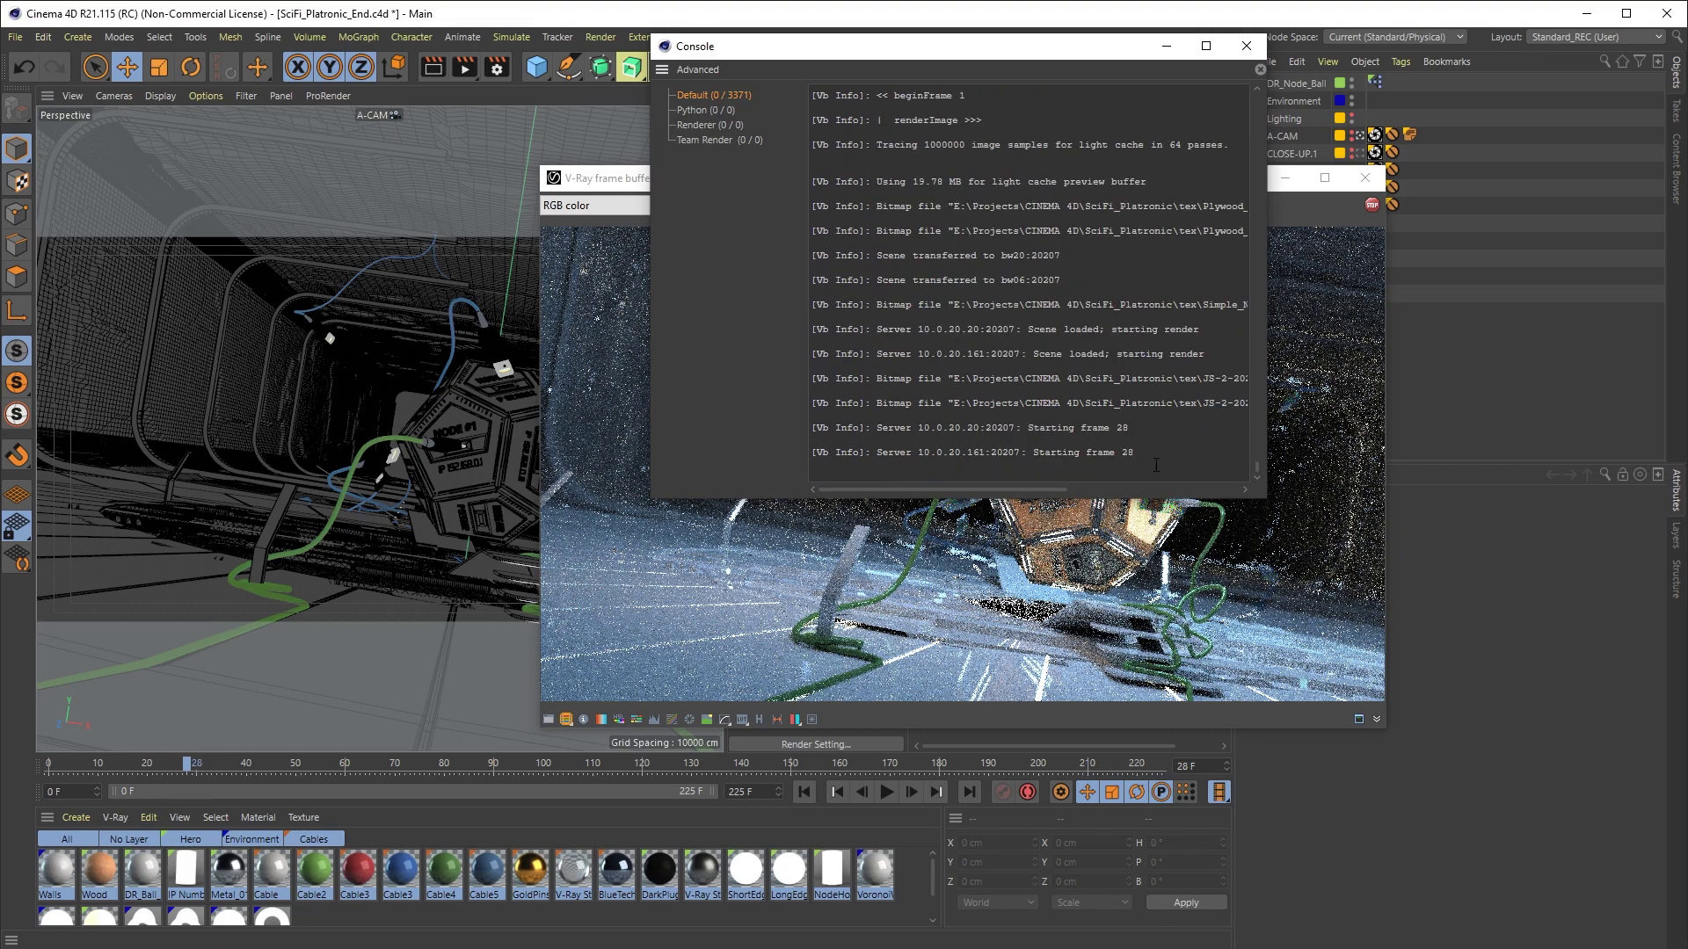
drag(1154, 454, 788, 427)
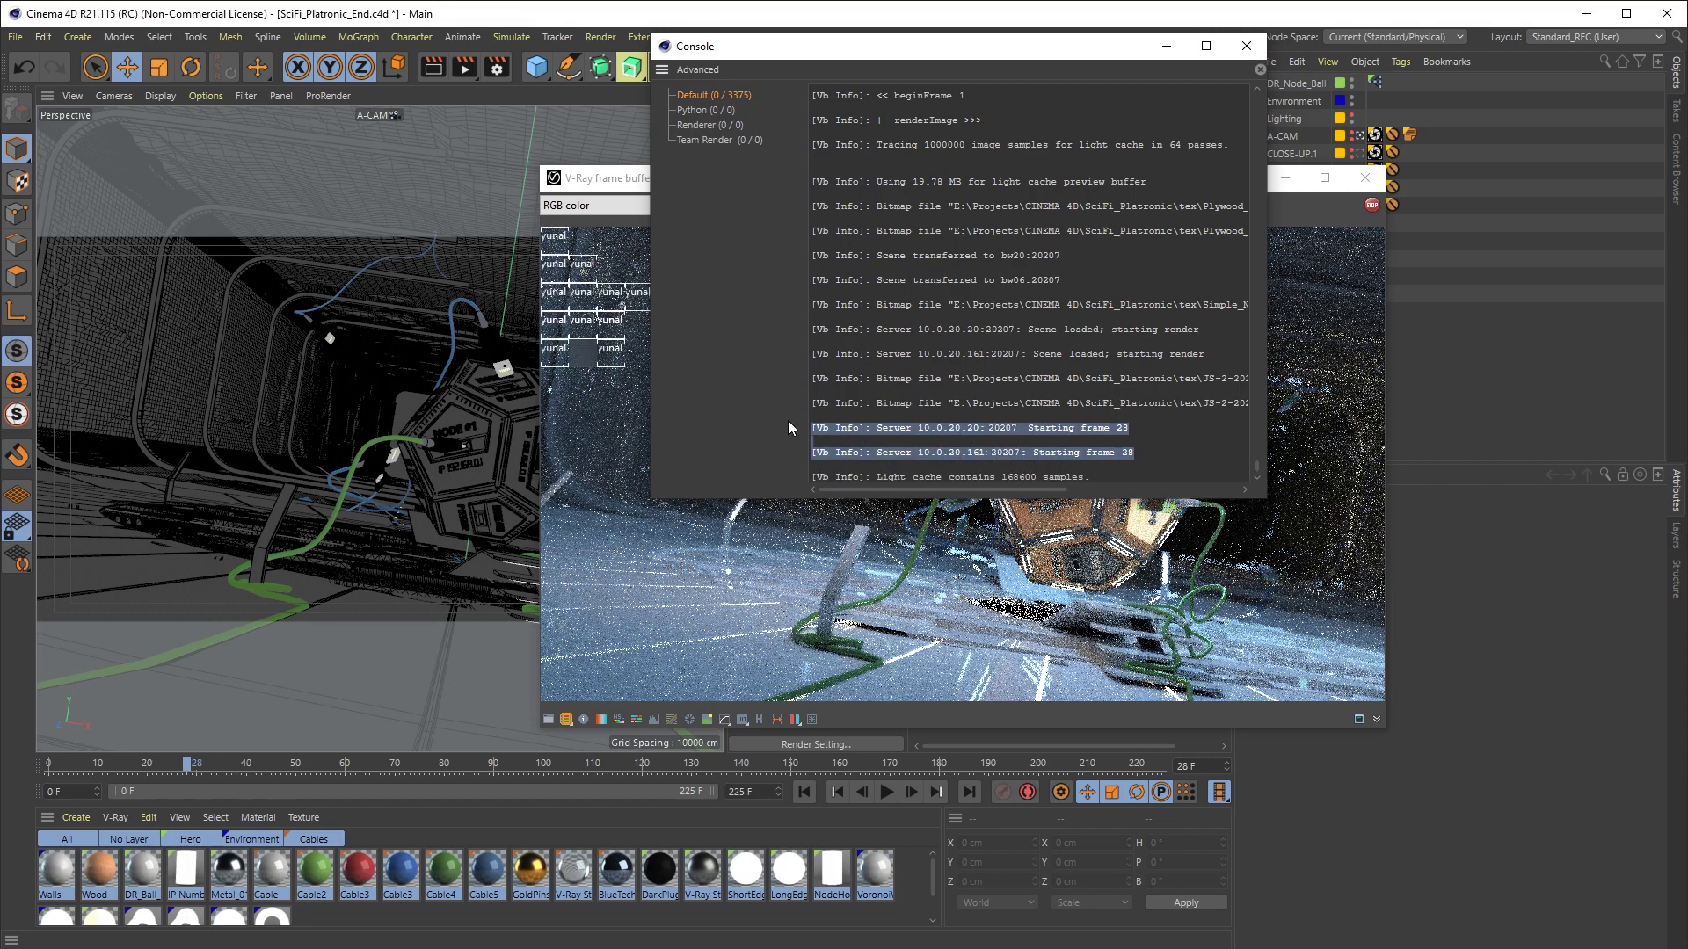
click(1245, 48)
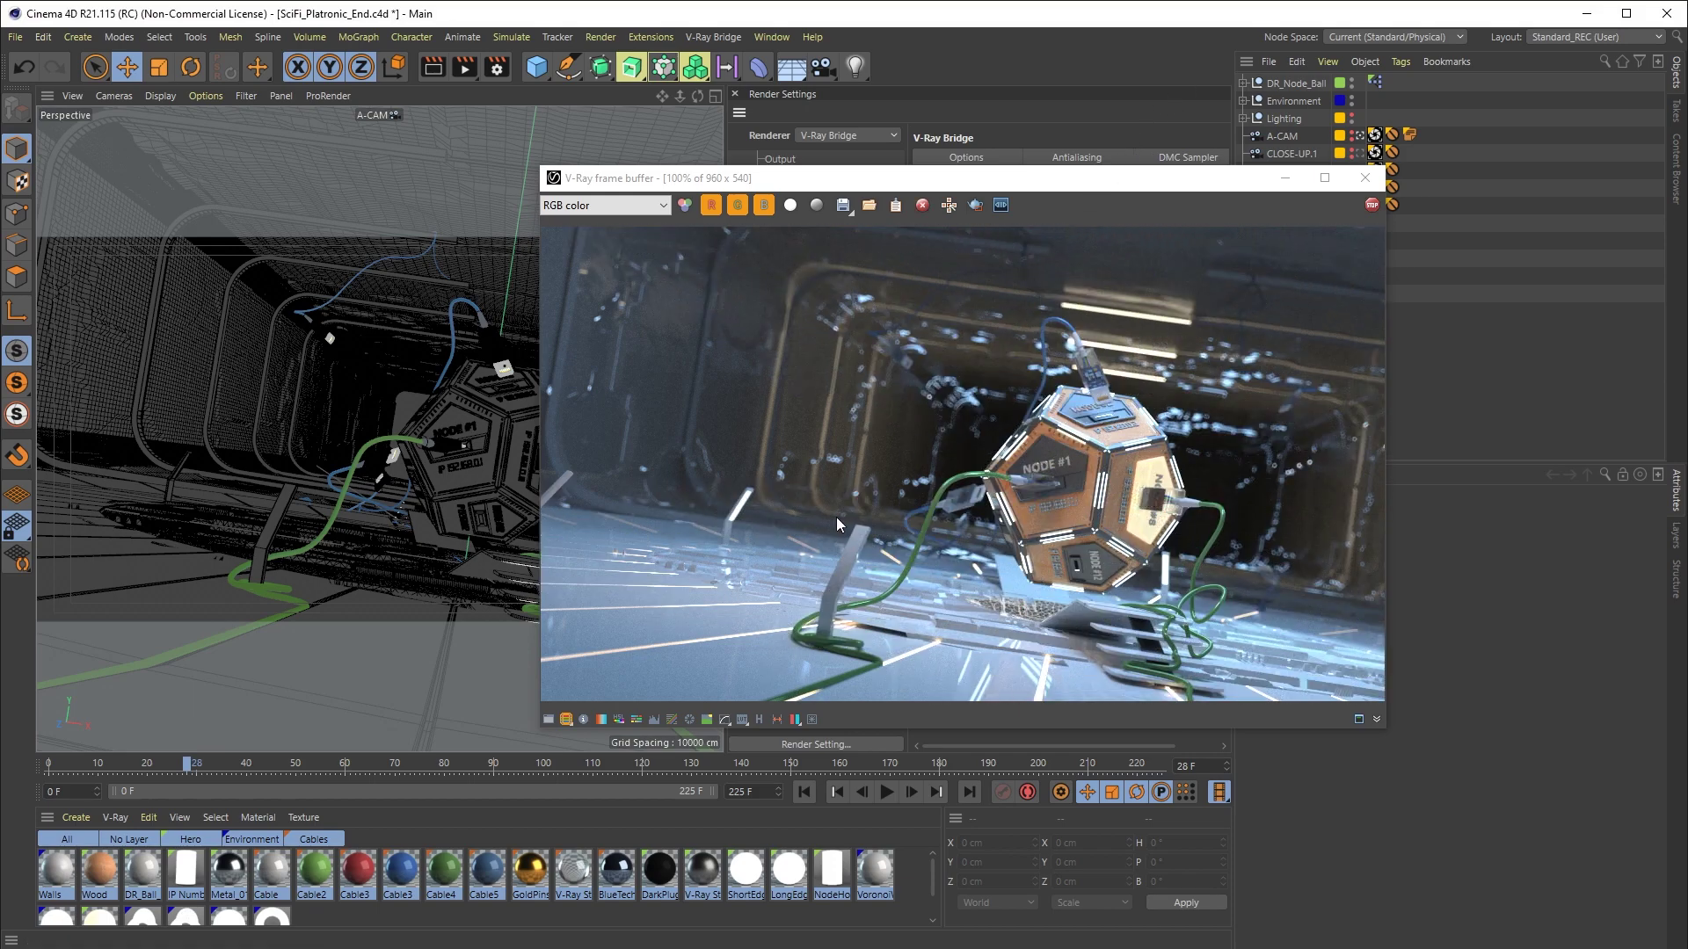
Adjust the highlight end of the Curve correction in the V-Ray frame buffer and display the render with bloom and glare effects.
click(548, 719)
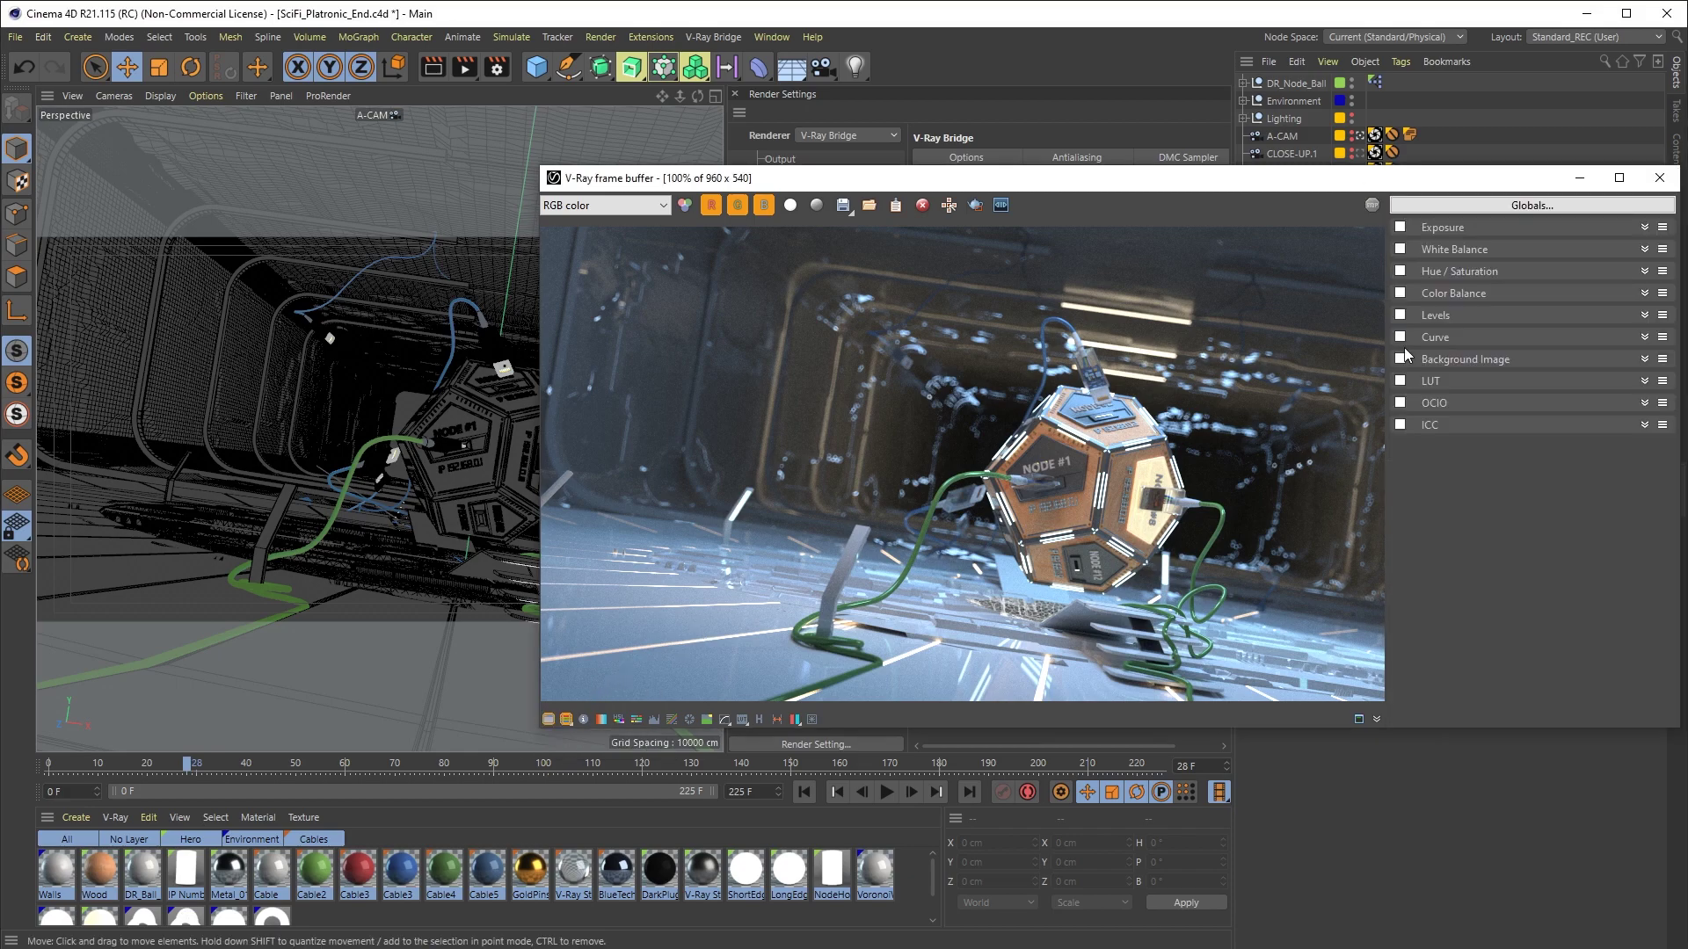
drag(1607, 440, 1617, 399)
click(811, 719)
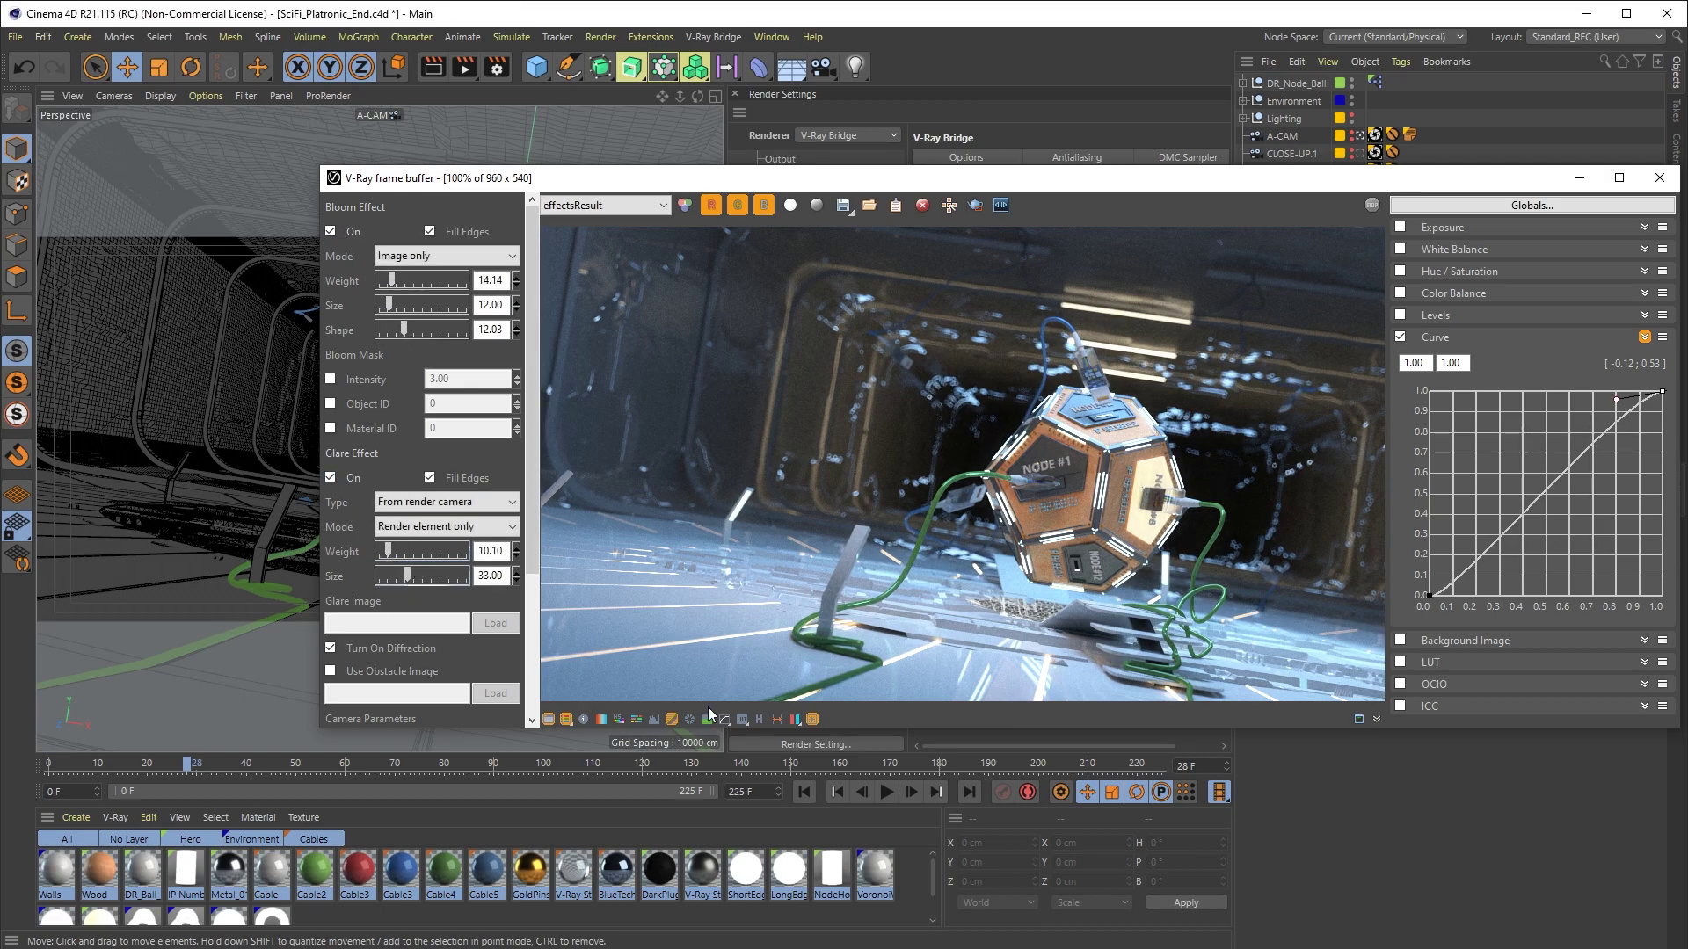
click(547, 719)
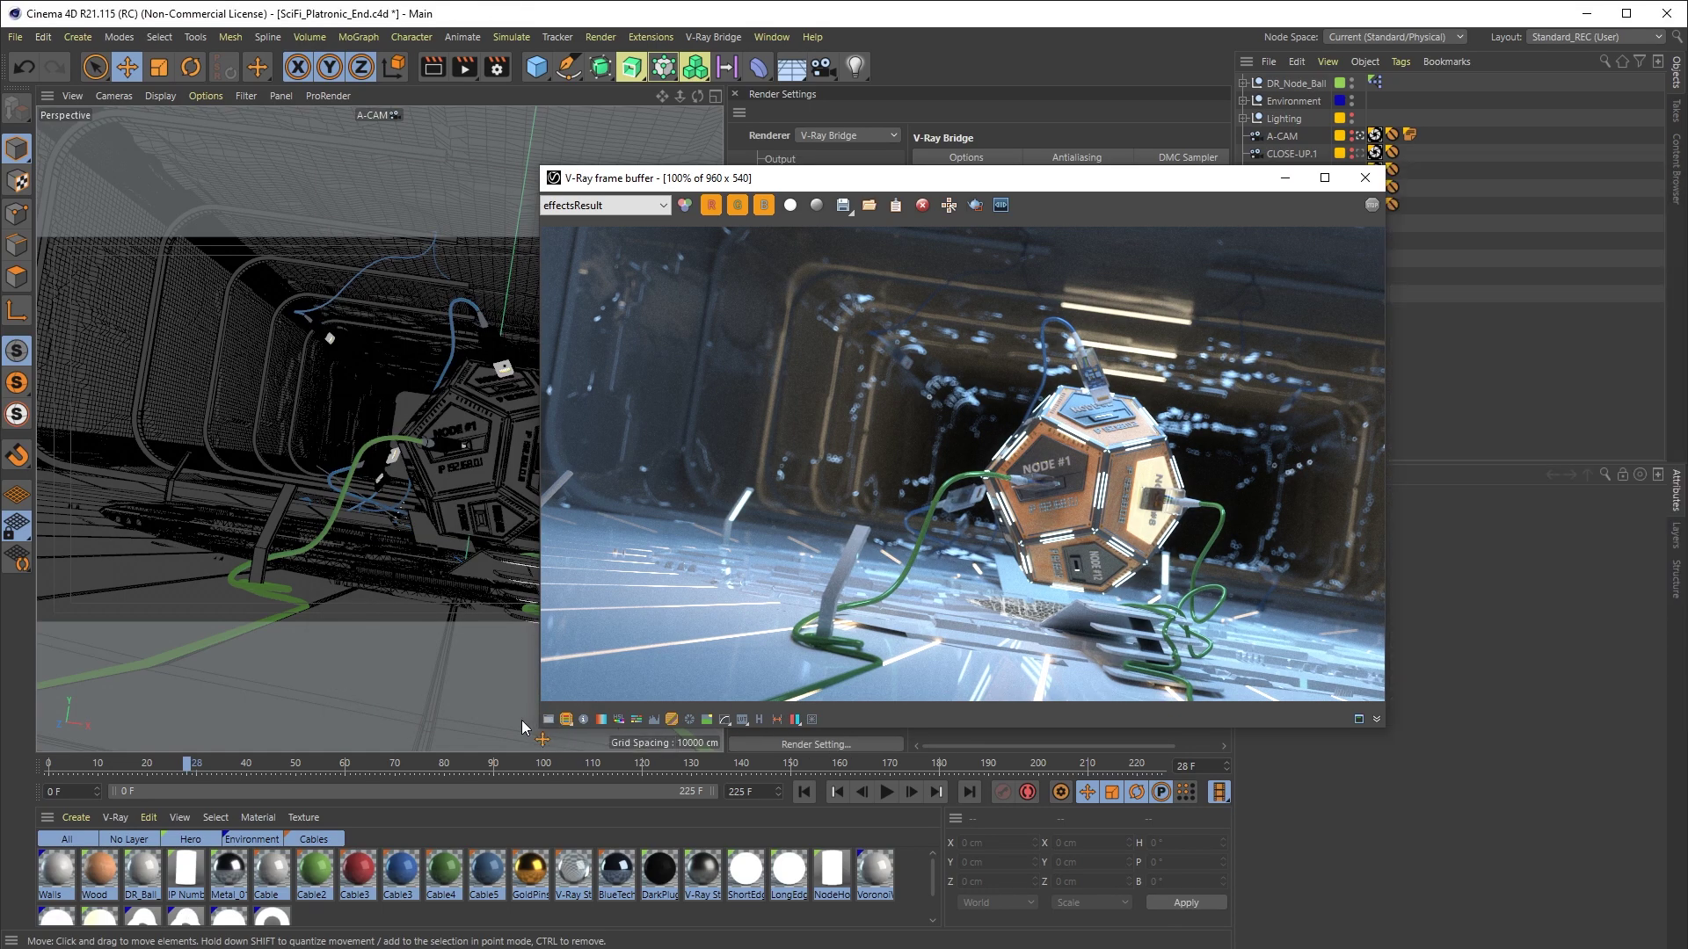